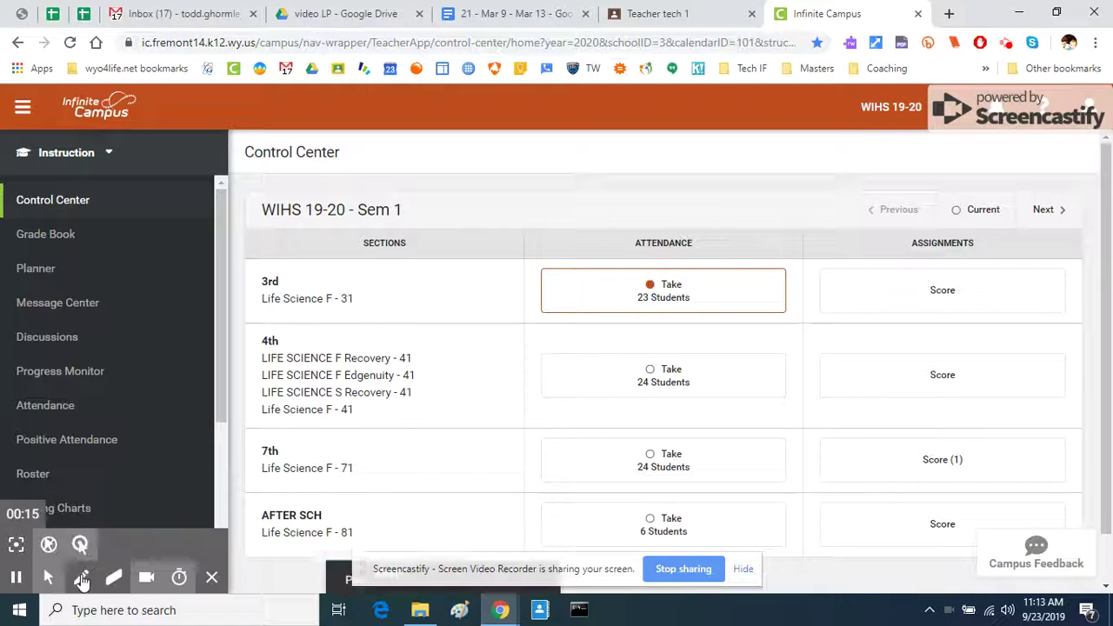
left_click(179, 581)
left_click(179, 581)
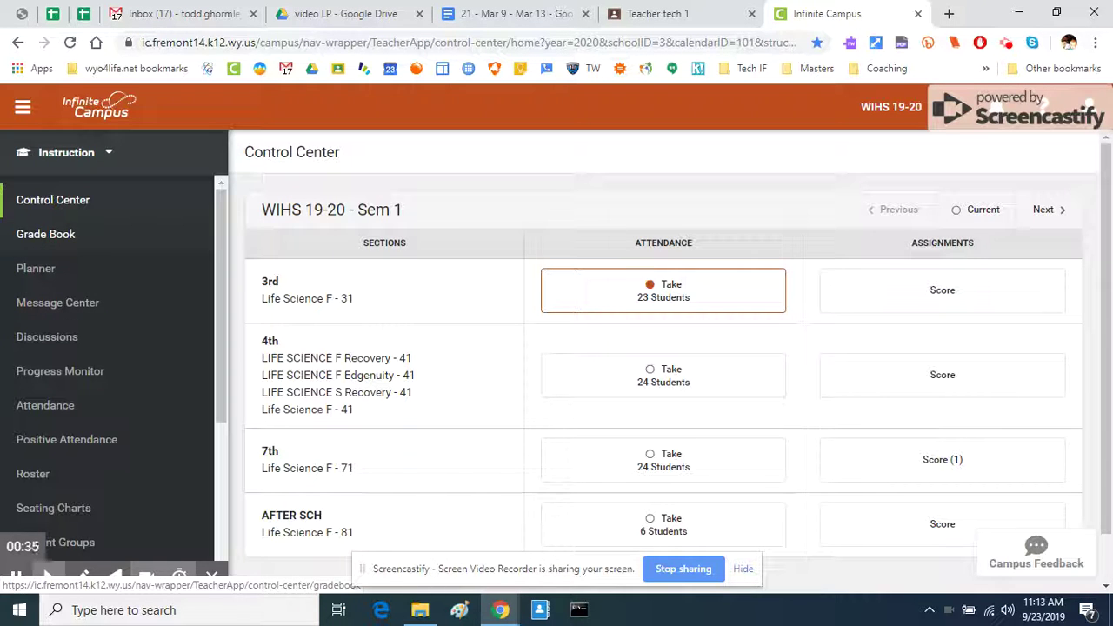
Open the Grade Calc Options from the Grade Book settings for the after-school Life Science F section
left_click(41, 243)
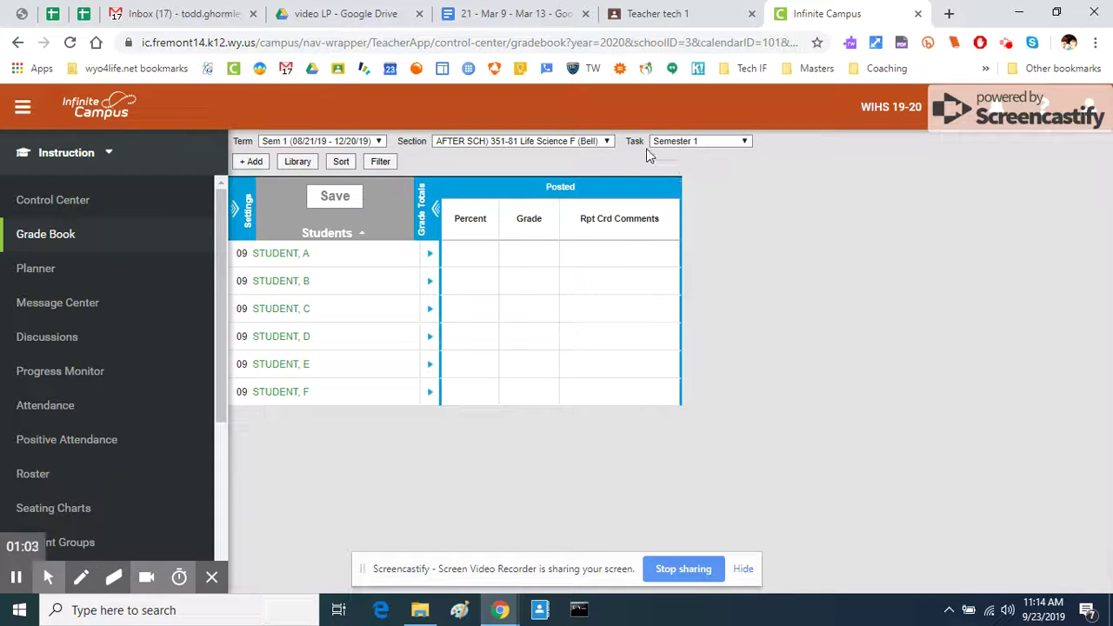
left_click(248, 209)
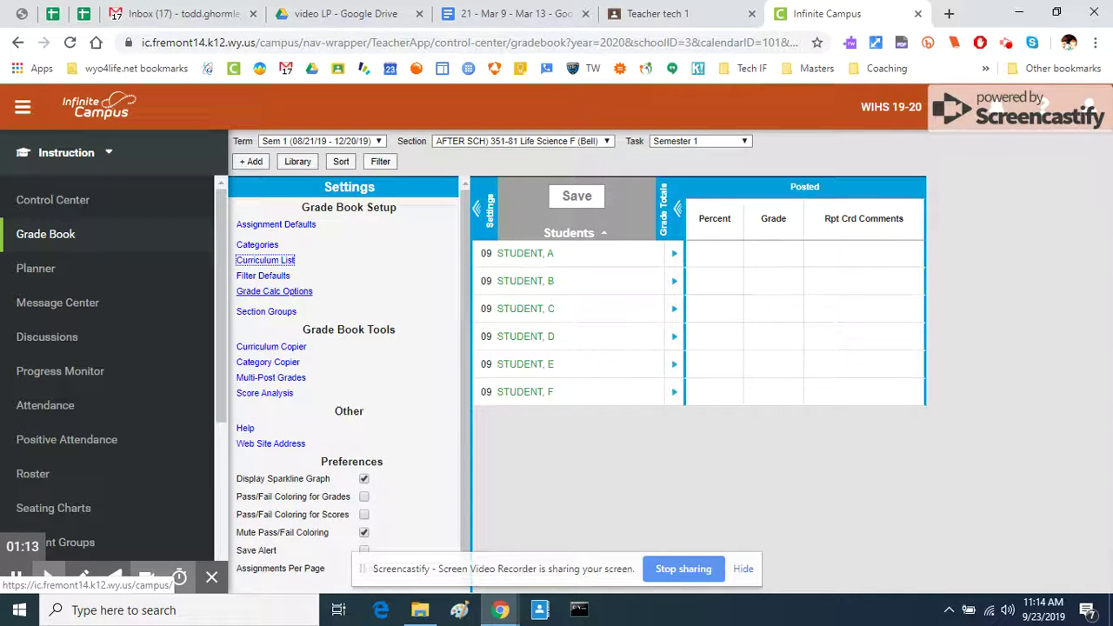
left_click(300, 294)
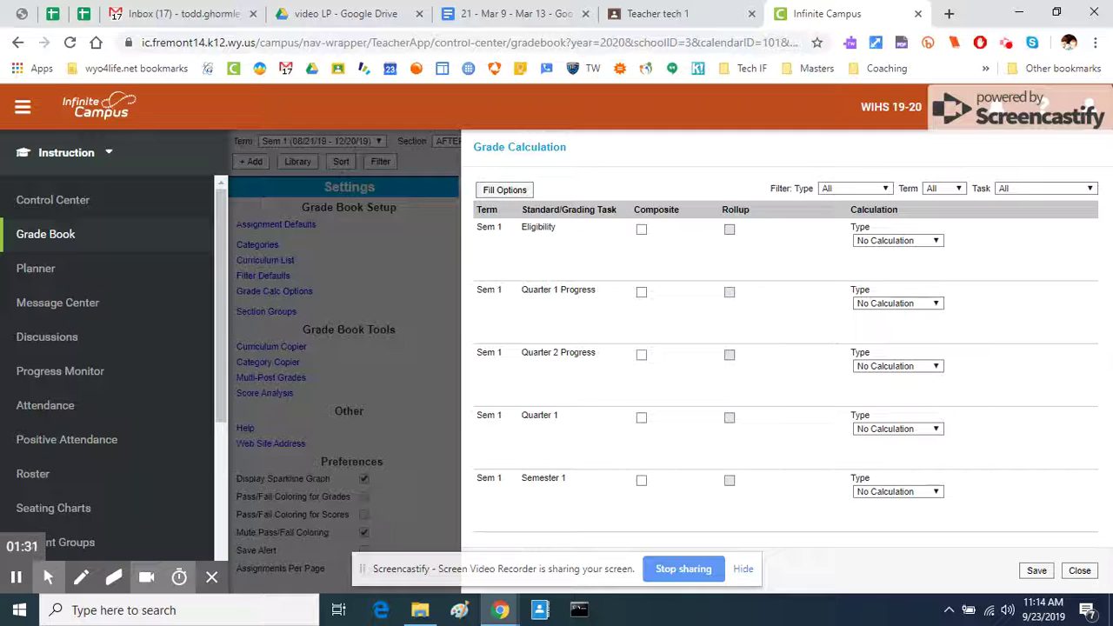
Set the Semester 1 calculation type to In Progress Grade with the Secondary Scale grading scale
left_click(929, 491)
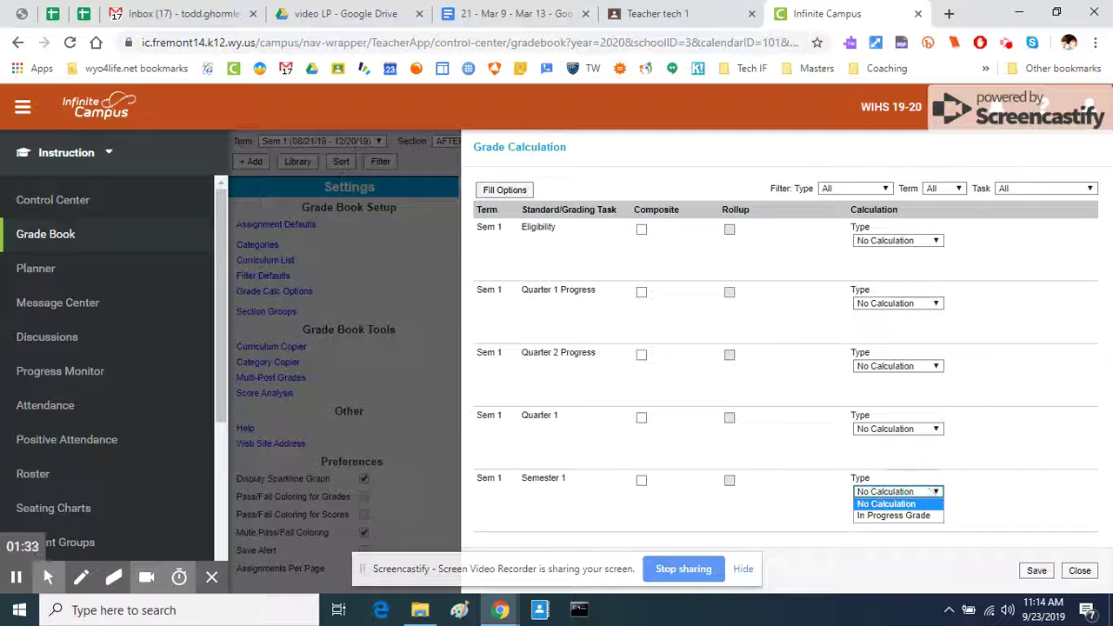
left_click(917, 515)
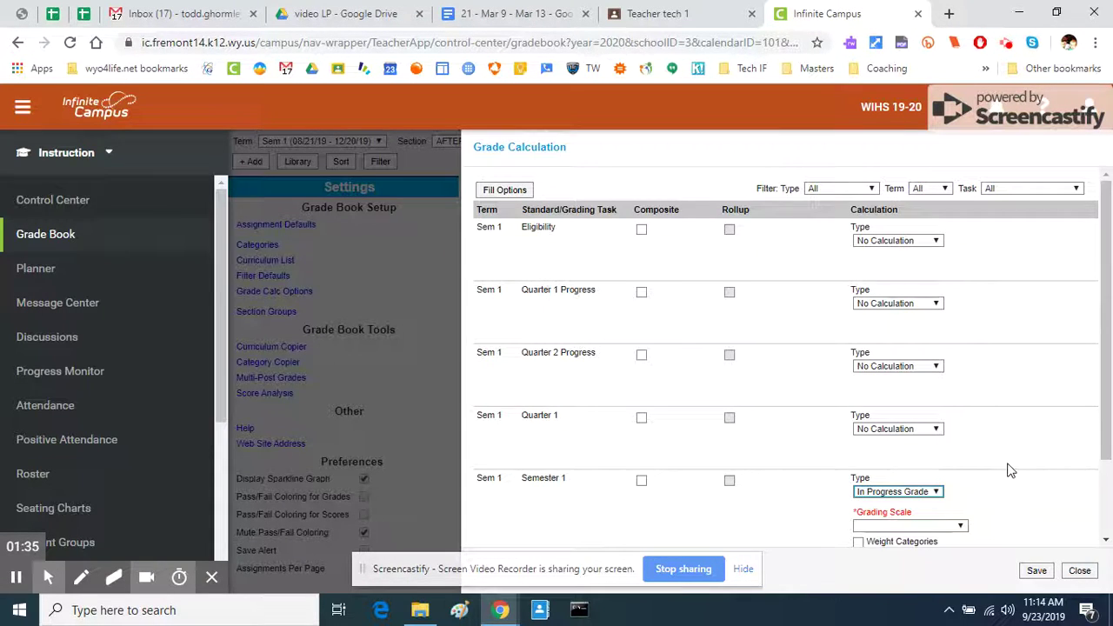
scroll(1011, 471, "down", 1)
left_click(949, 428)
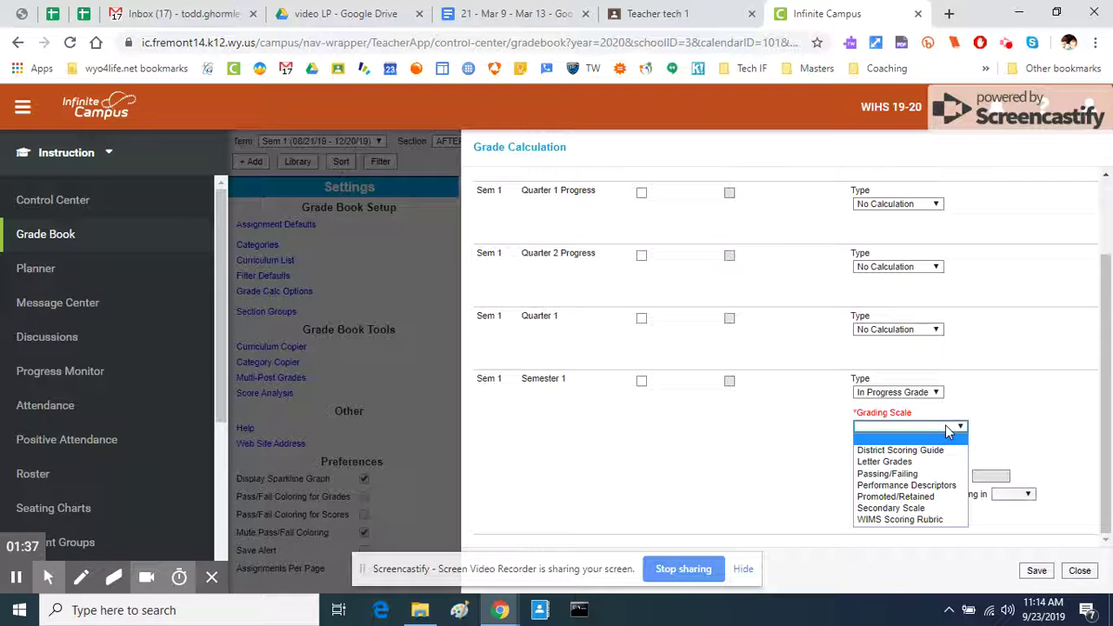
left_click(929, 508)
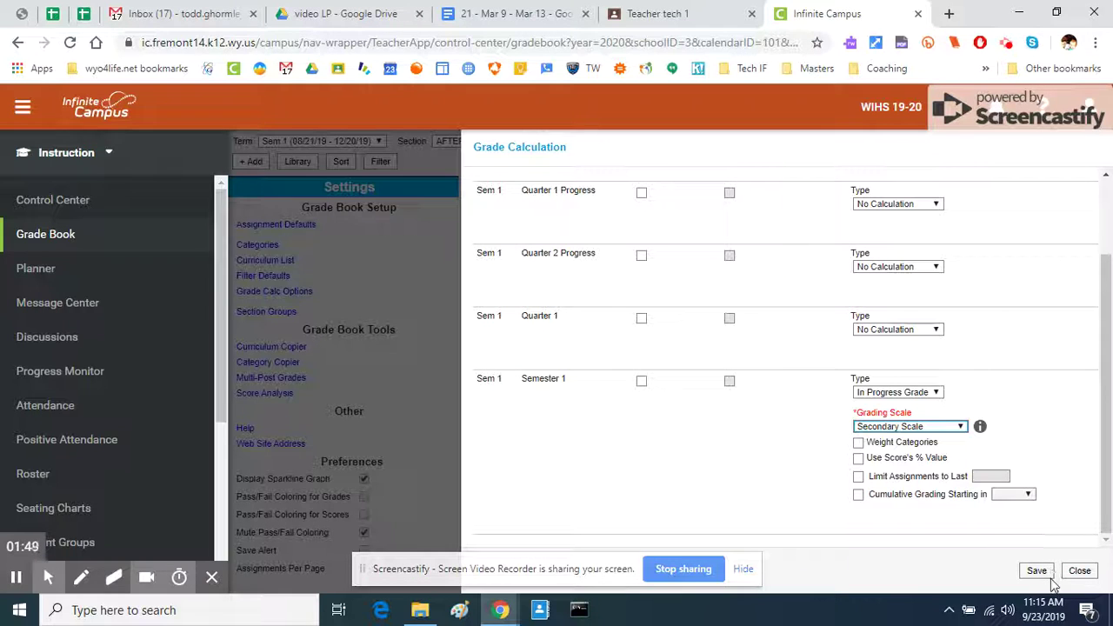
Keep In Progress Grade as the Semester 1 type and try WIMS Scoring Rubric as its grading scale
left_click(933, 394)
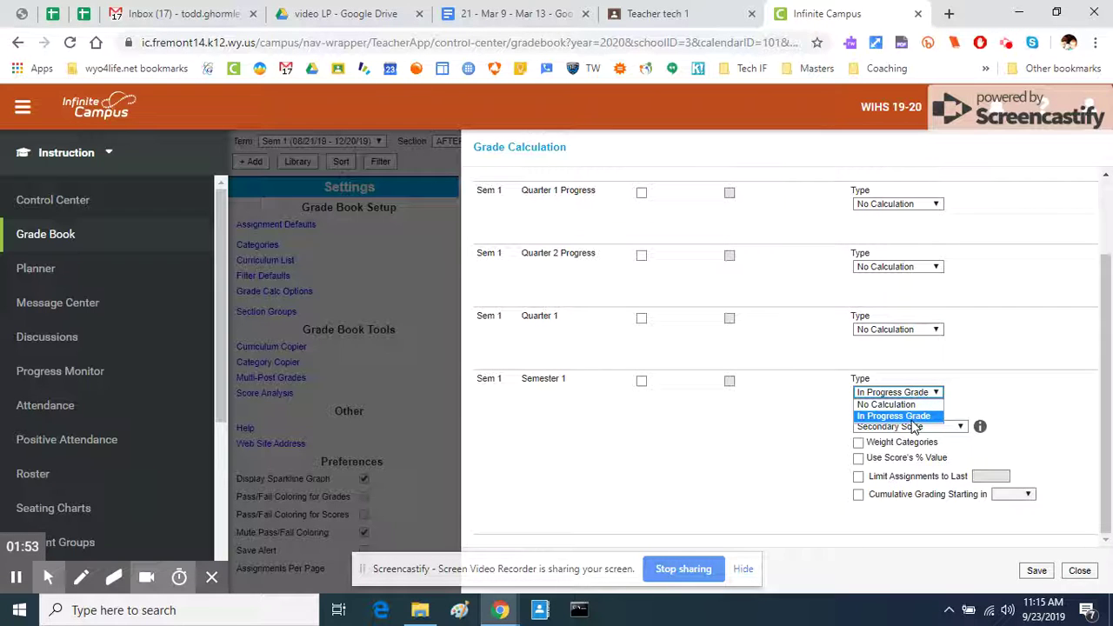
left_click(913, 418)
left_click(915, 426)
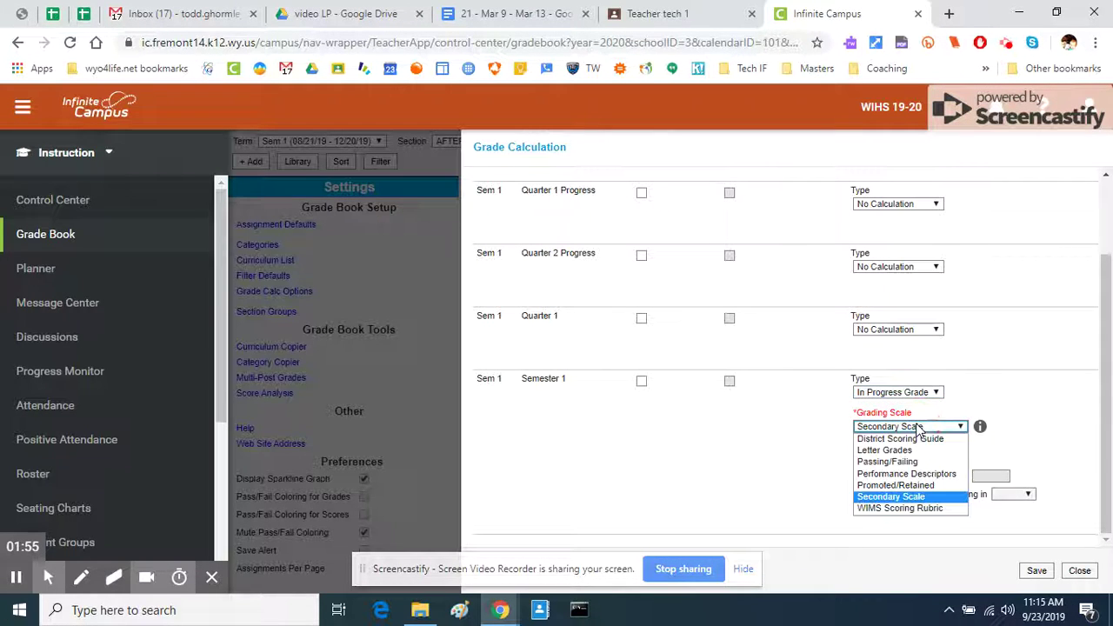
left_click(949, 514)
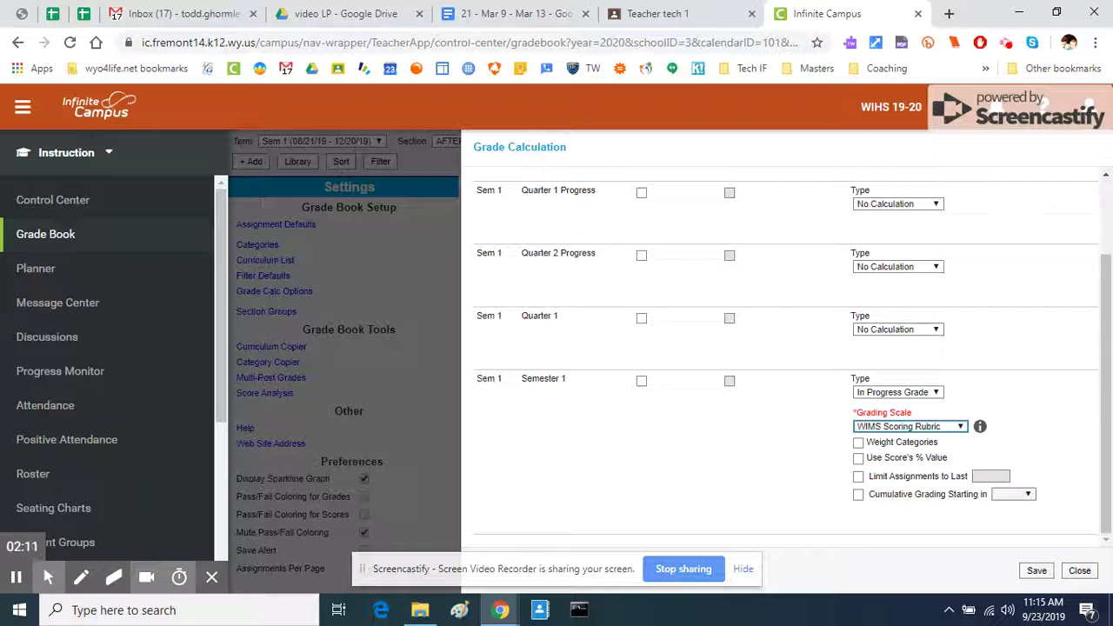
Return the Semester 1 grading scale to Secondary Scale and save the grade calculation options
left_click(908, 426)
left_click(887, 494)
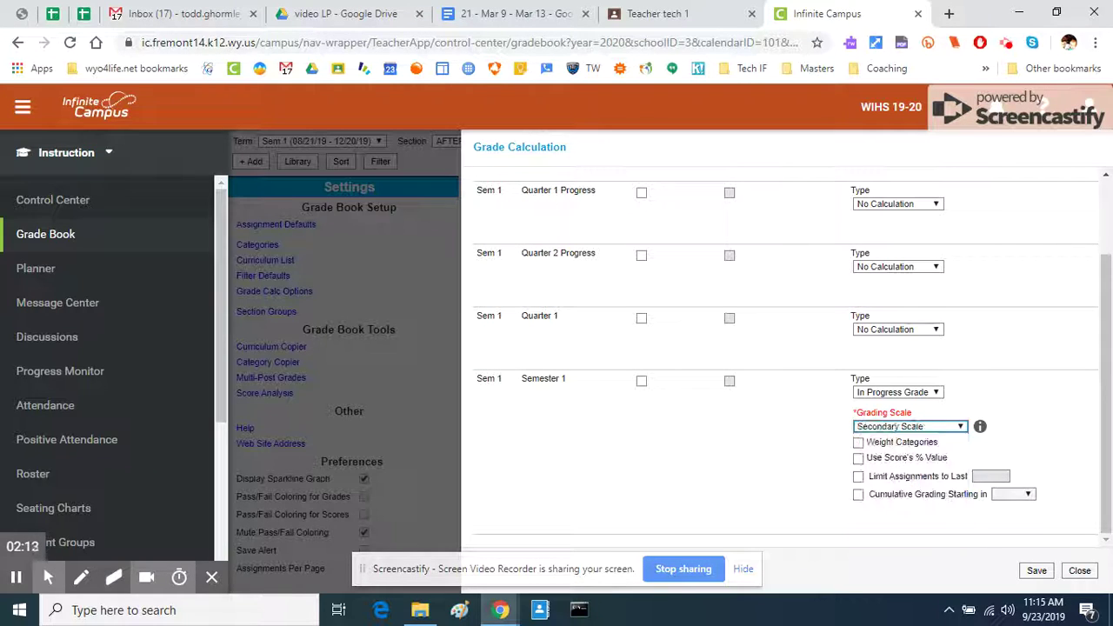
left_click(1037, 571)
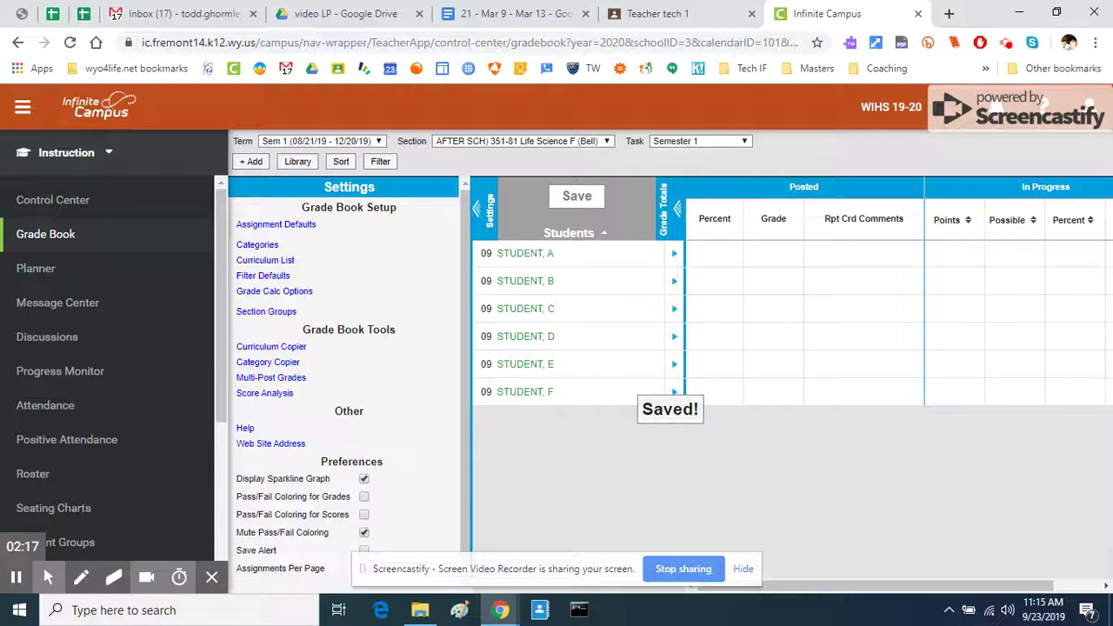
mouse_move(1051, 199)
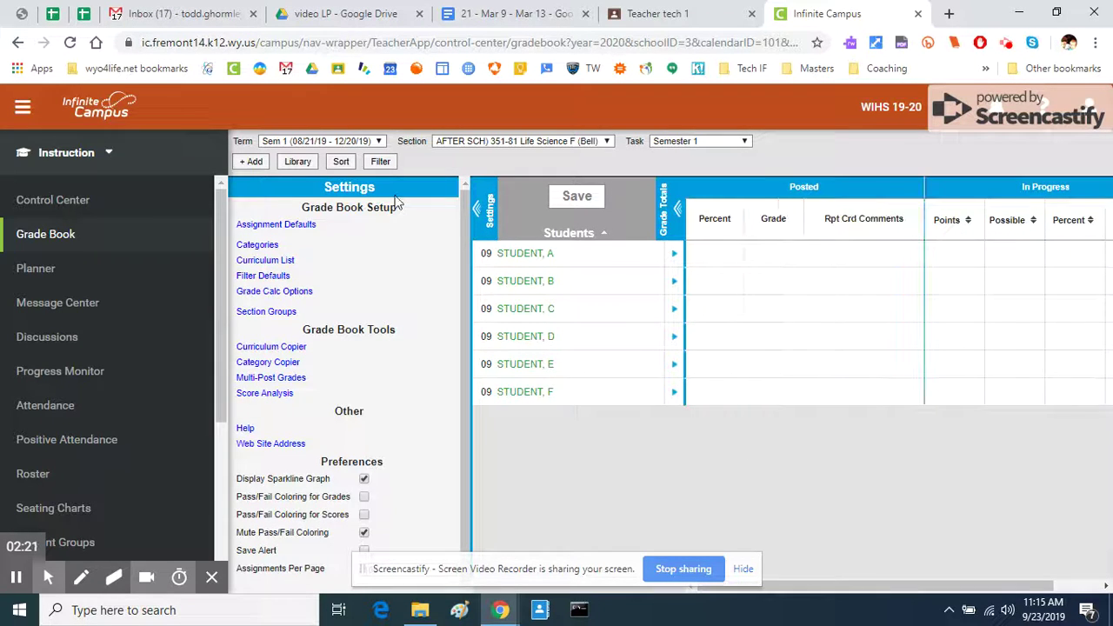
Reopen the Grade Calc Options and set the Semester 1 grading scale to WIMS Scoring Rubric
left_click(277, 291)
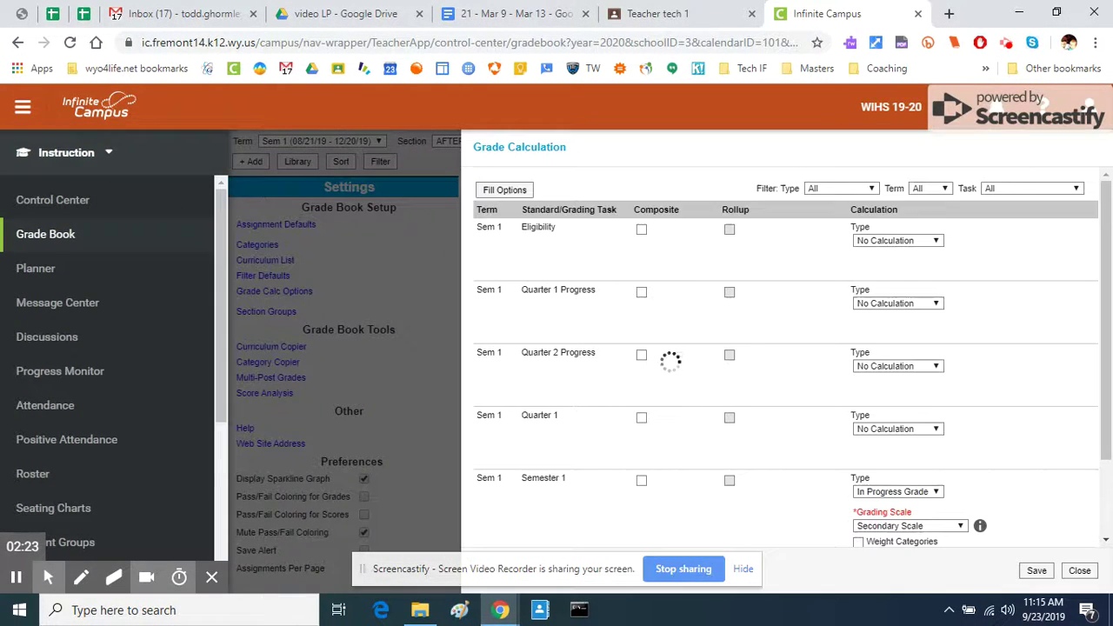
left_click(909, 526)
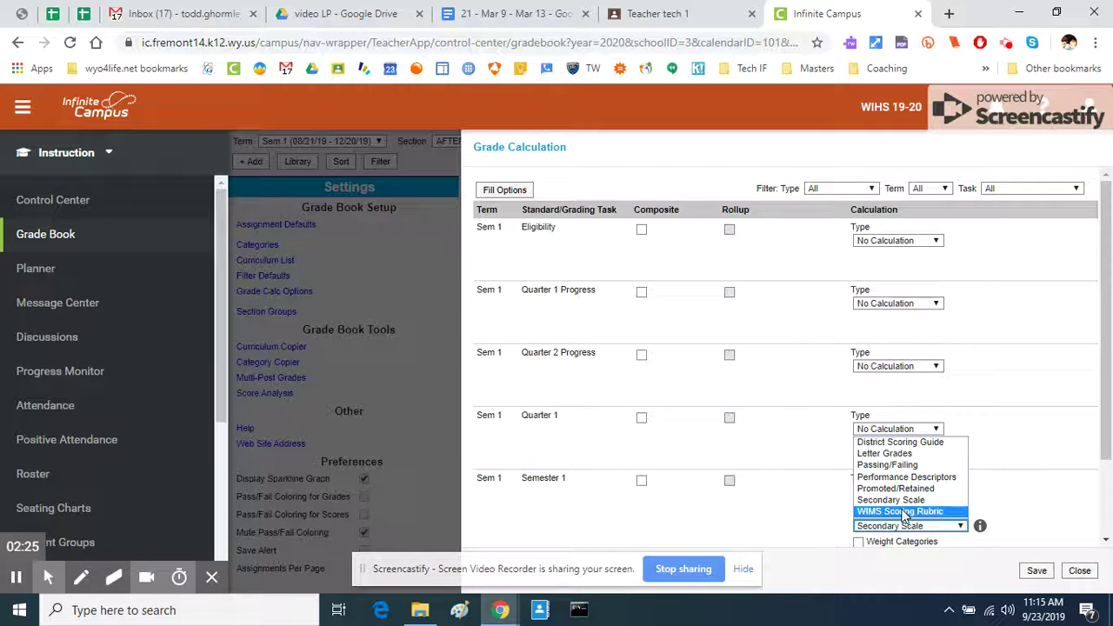
left_click(905, 510)
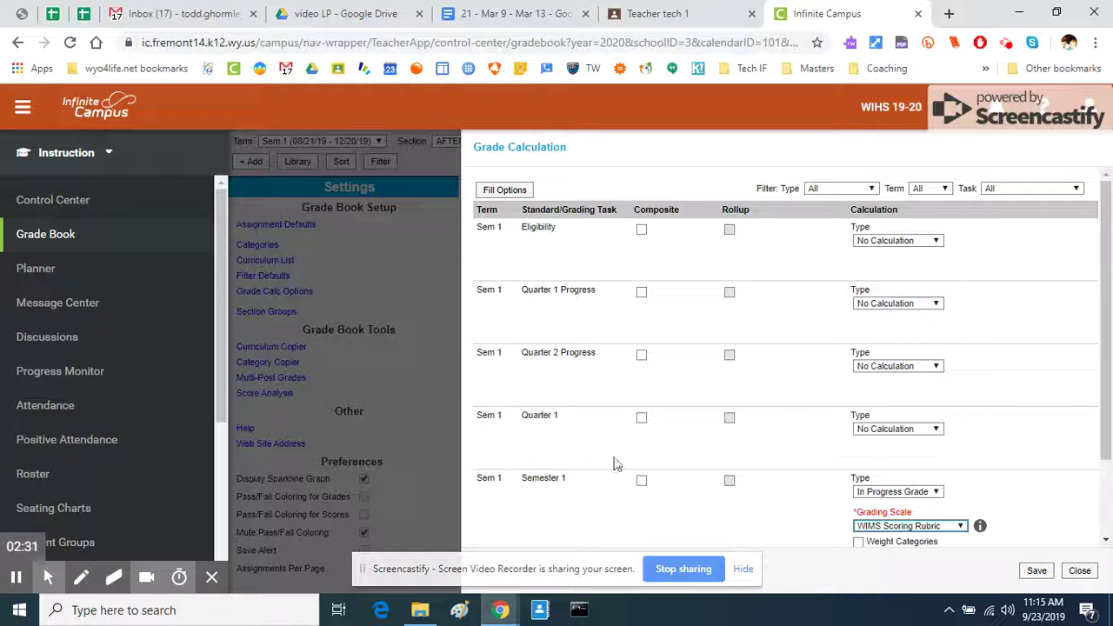
Set the Quarter 1 calculation type to In Progress Grade with the WIMS Scoring Rubric grading scale
left_click(880, 429)
left_click(880, 453)
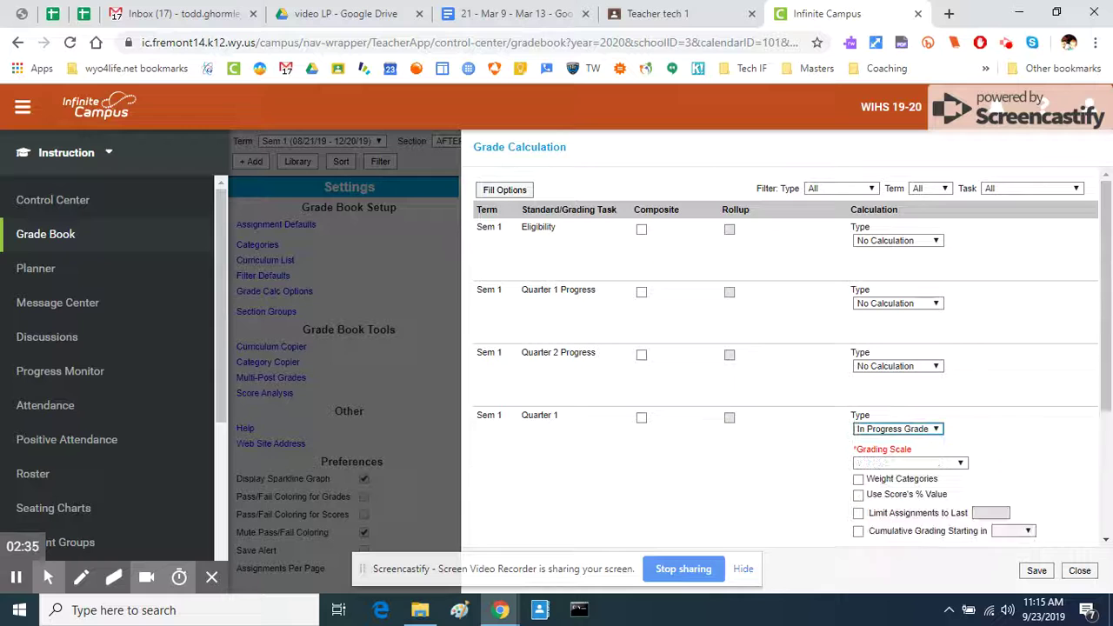
scroll(896, 278, "down", 2)
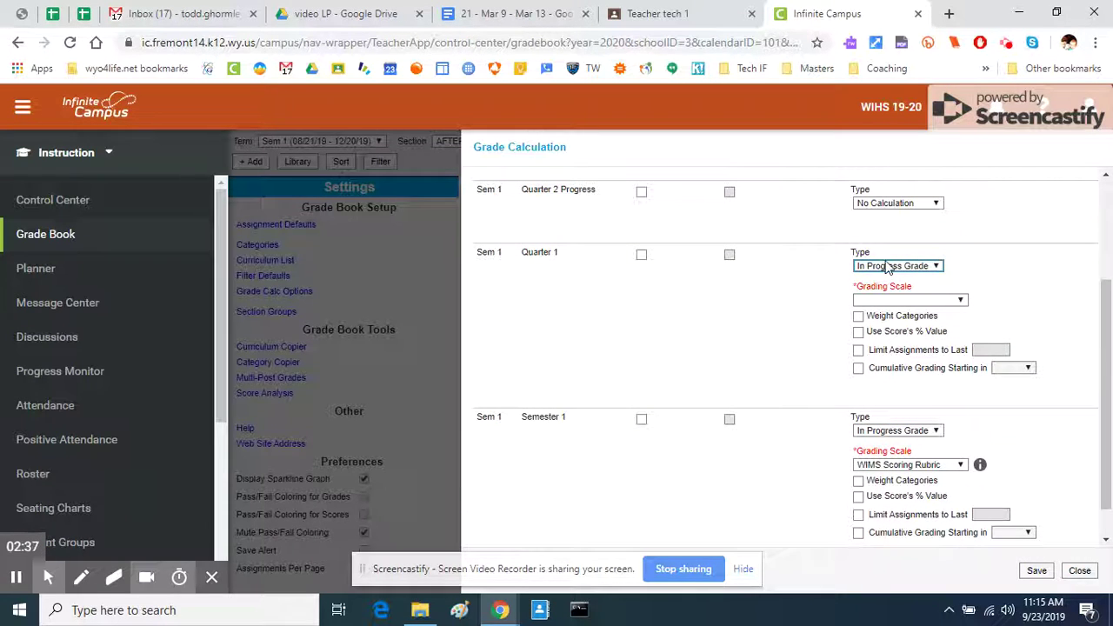
left_click(890, 300)
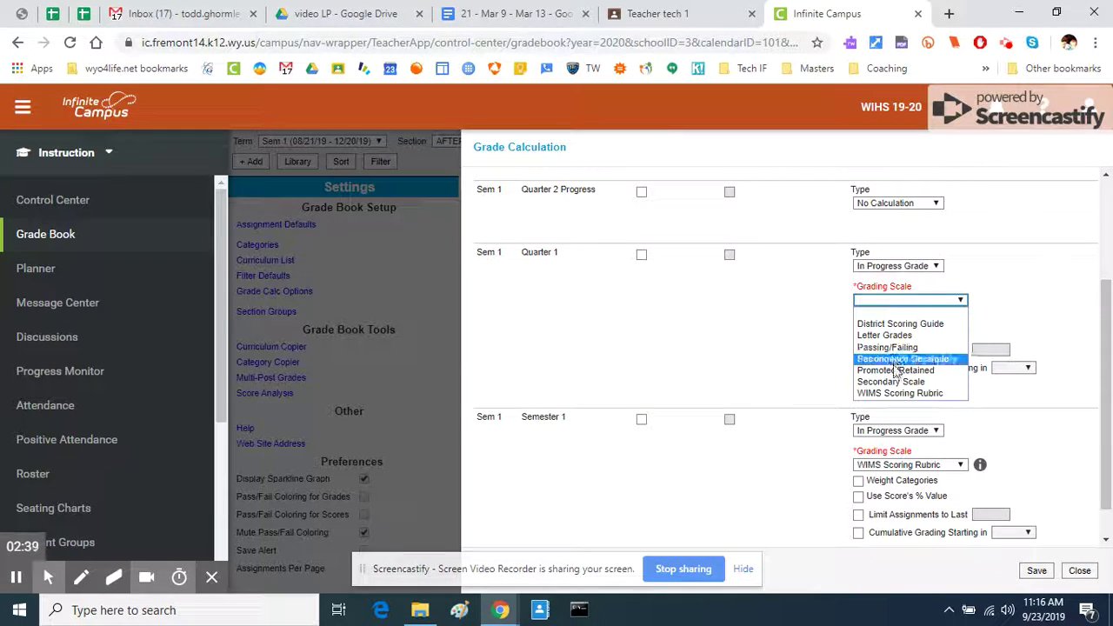
left_click(903, 393)
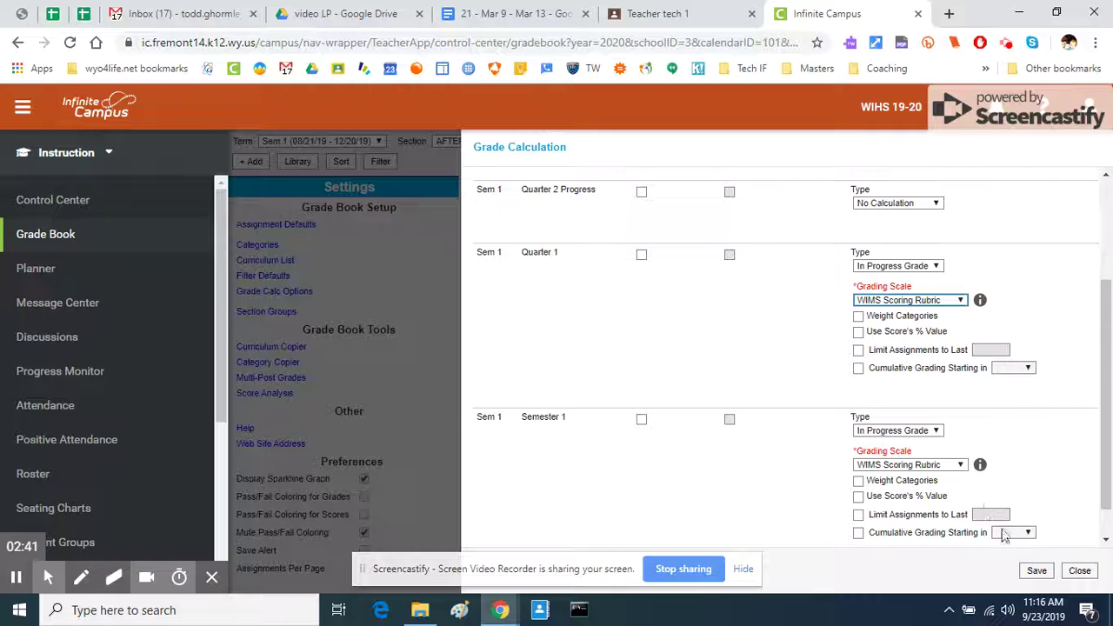
Set the Semester 1 grading scale to Secondary Scale and save the grade calculation options
left_click(938, 466)
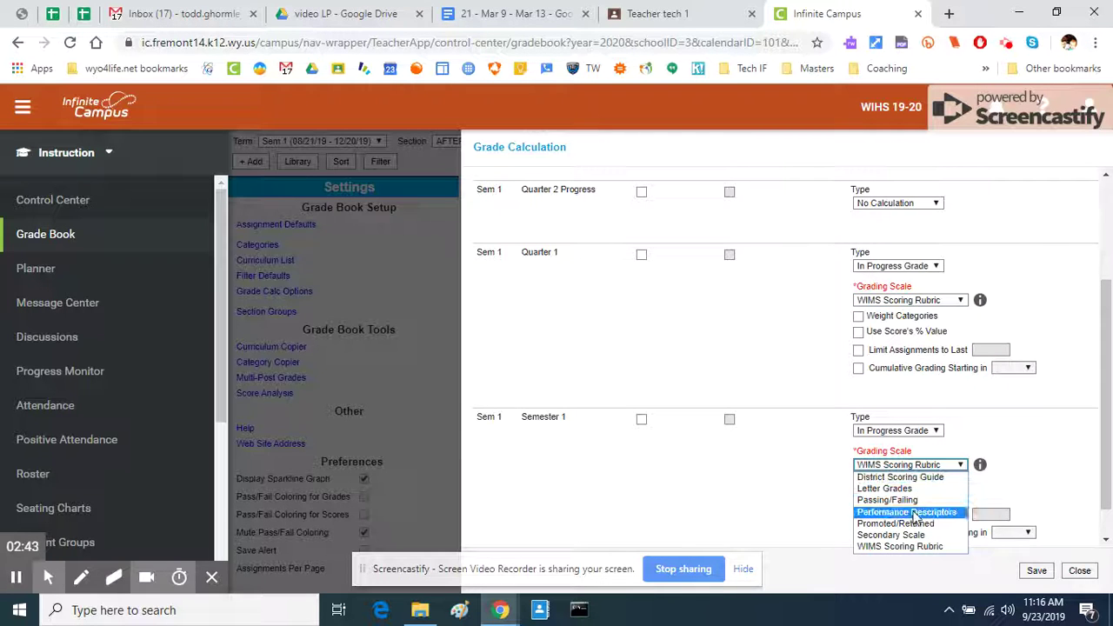
left_click(896, 535)
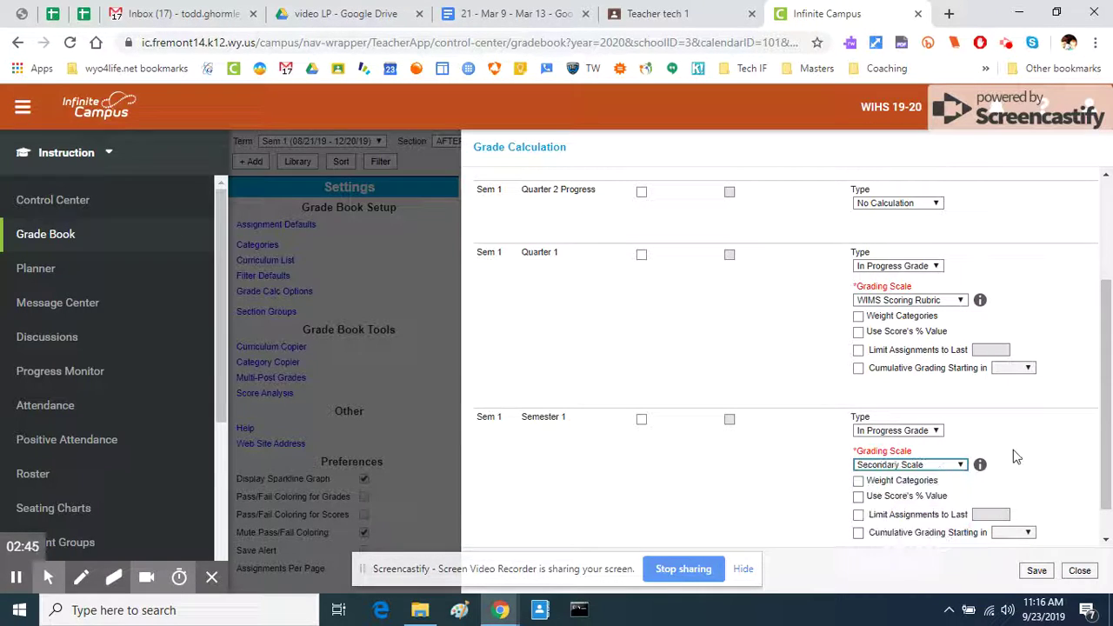
left_click(1037, 570)
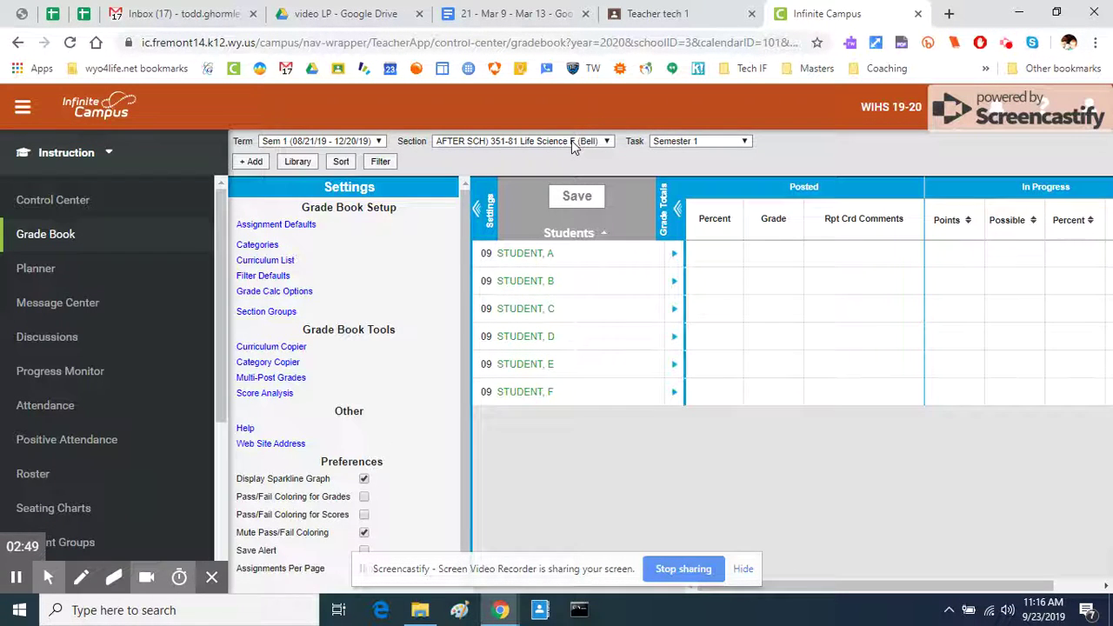
left_click(742, 569)
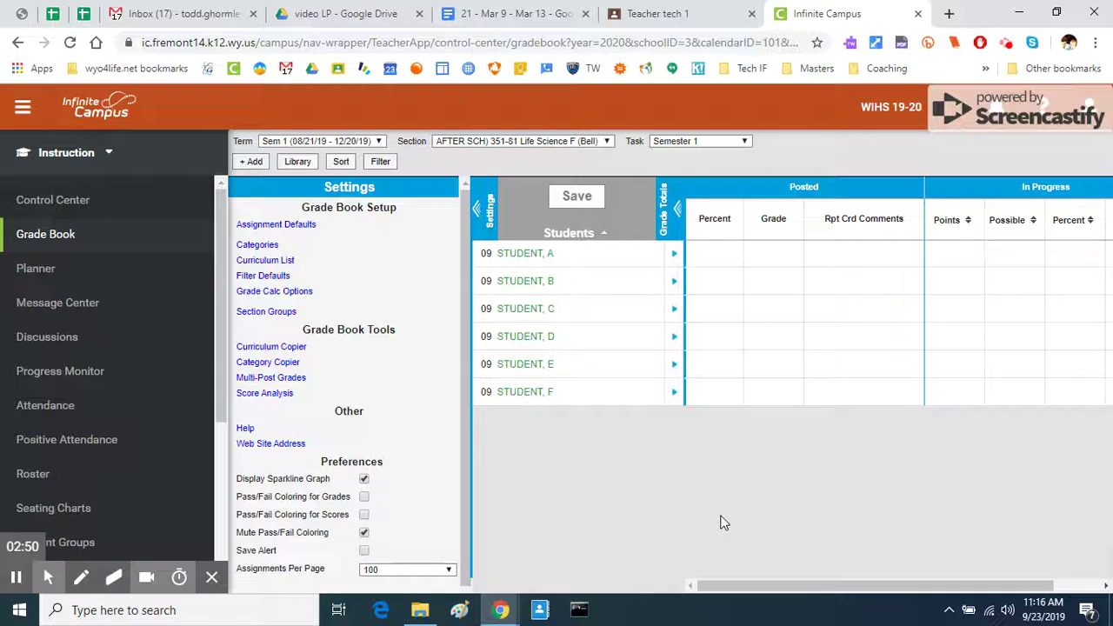
Switch the grade book task to Quarter 1 and check its In Progress grade columns
left_click(567, 139)
left_click(685, 142)
left_click(686, 142)
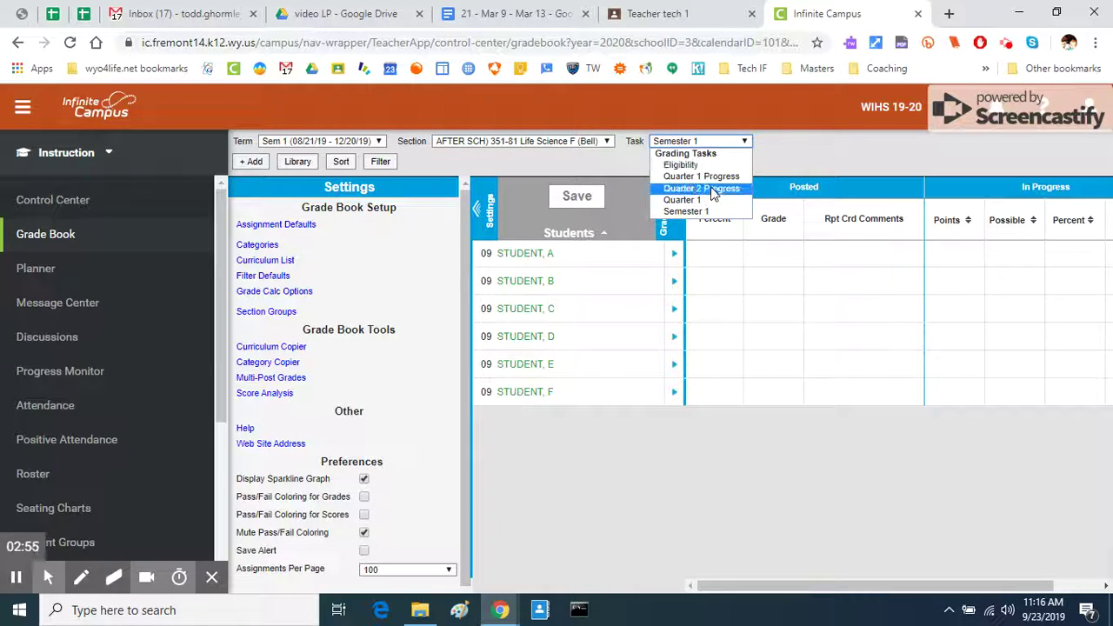
left_click(682, 199)
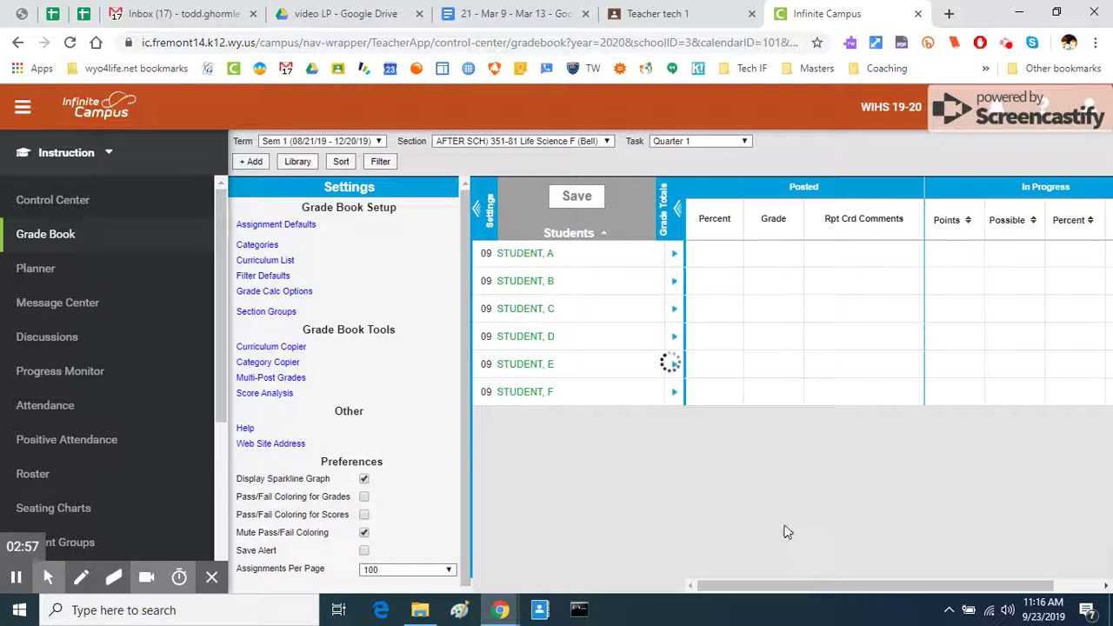
left_click_drag(710, 583, 895, 552)
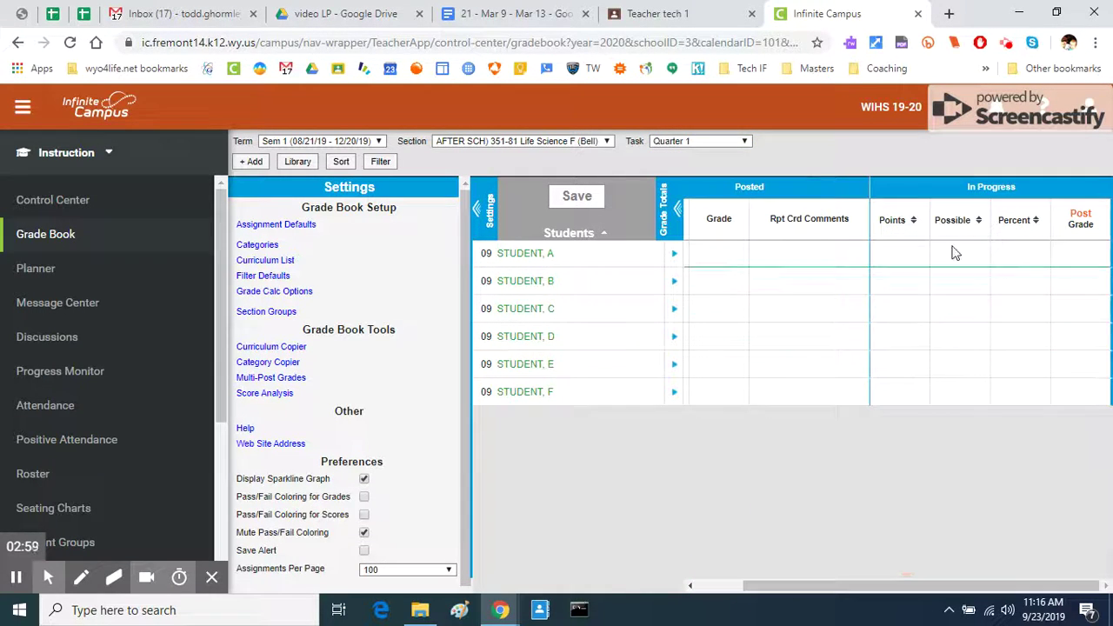
Switch the grade book task back to Semester 1 and review its Posted and In Progress columns
left_click(661, 142)
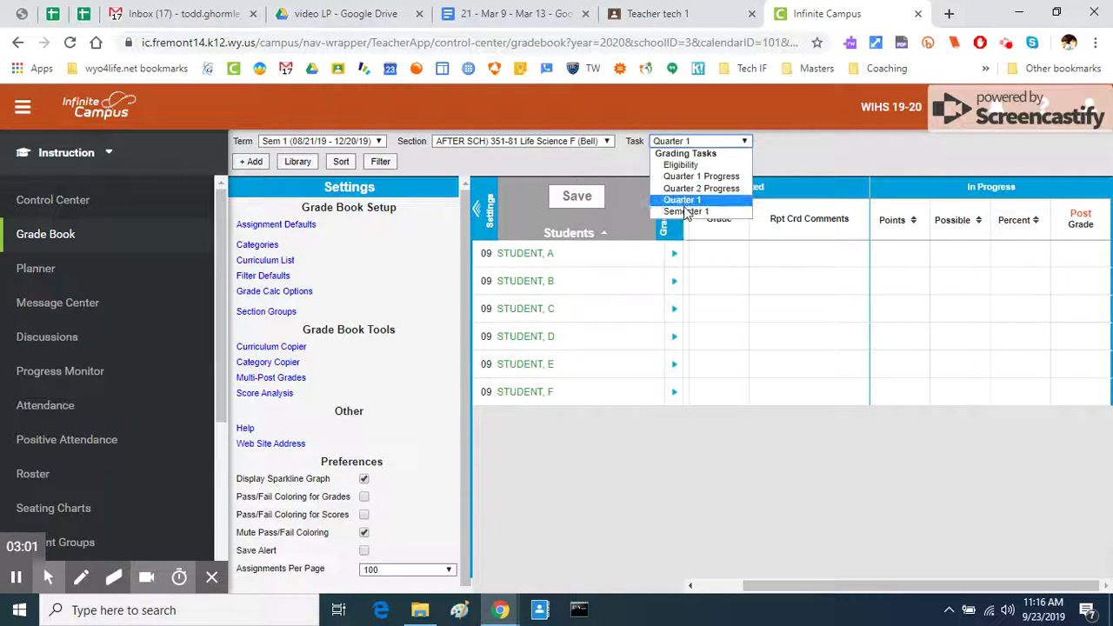
left_click(686, 212)
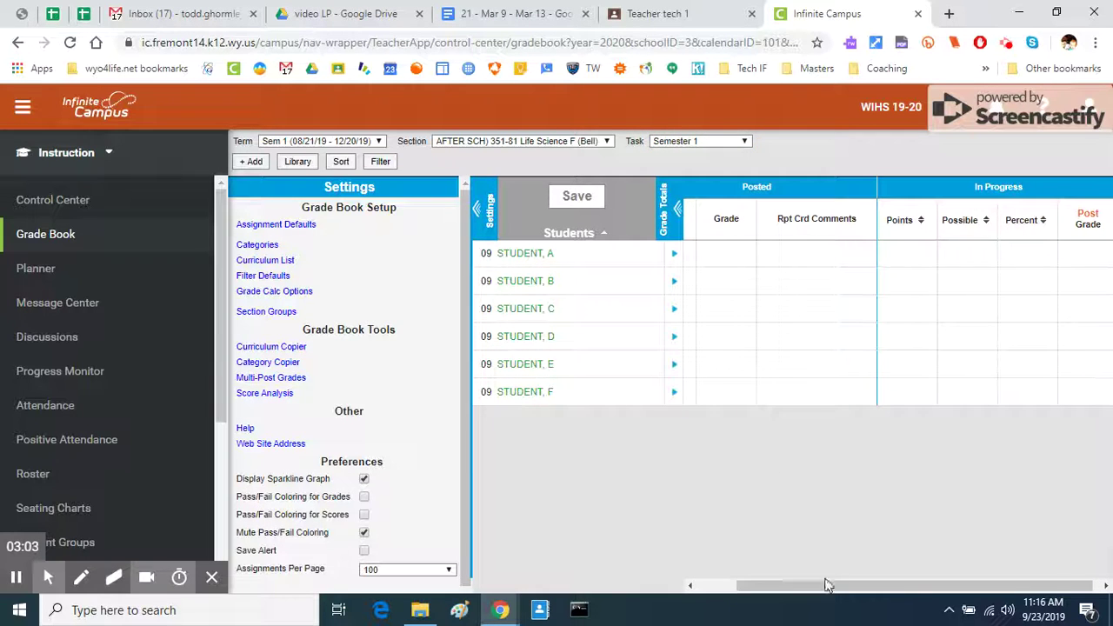
left_click_drag(828, 585, 749, 586)
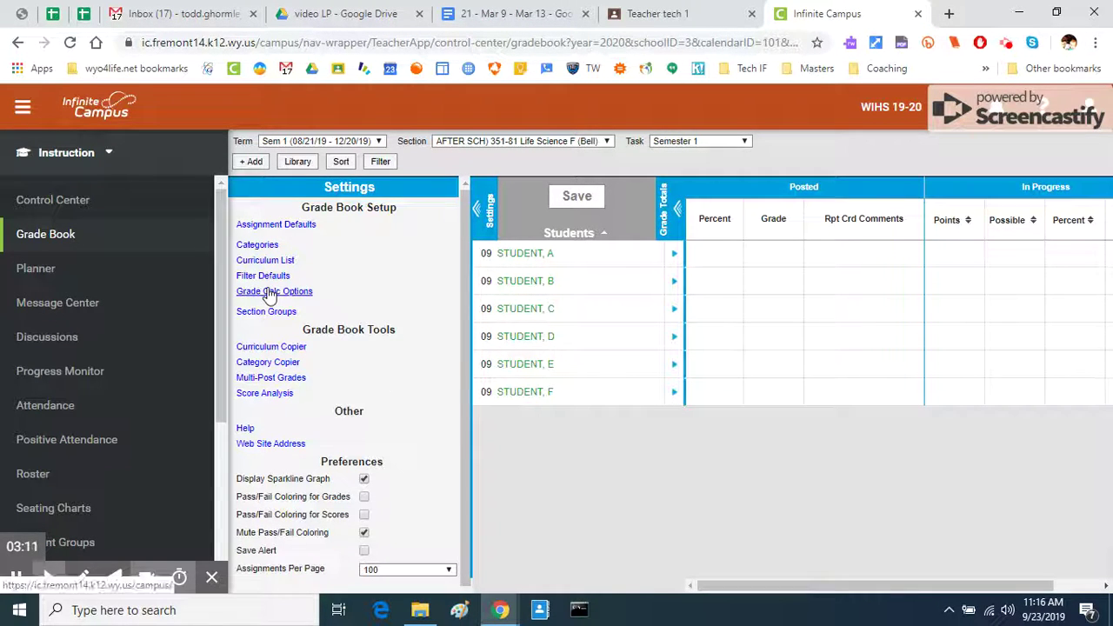
Collapse the grade book settings and start a new assignment named "test"
left_click(479, 210)
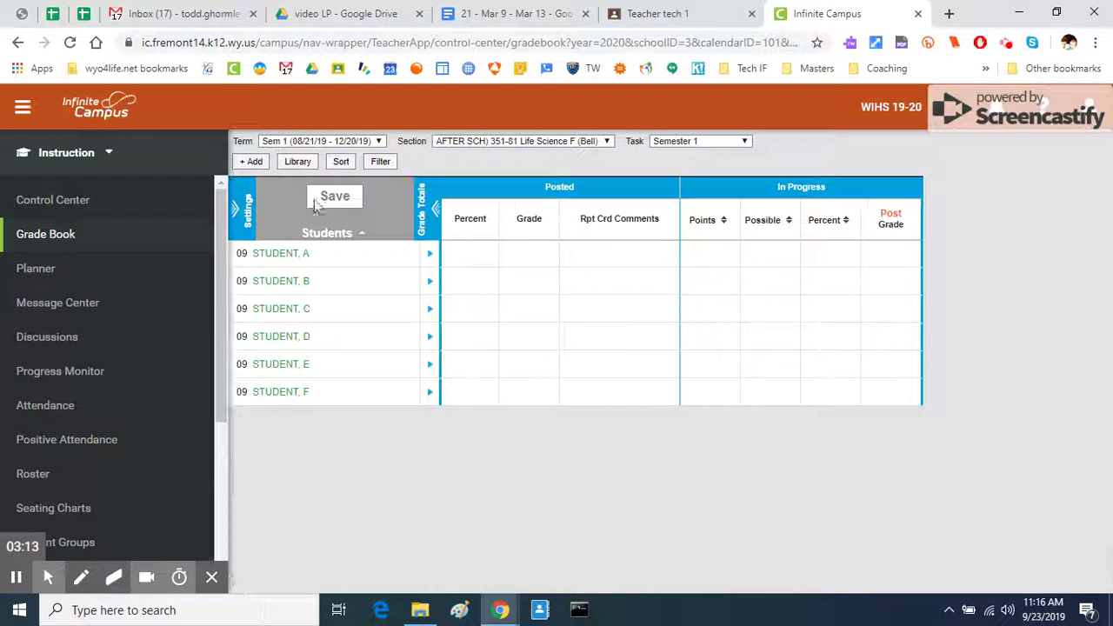
left_click(252, 162)
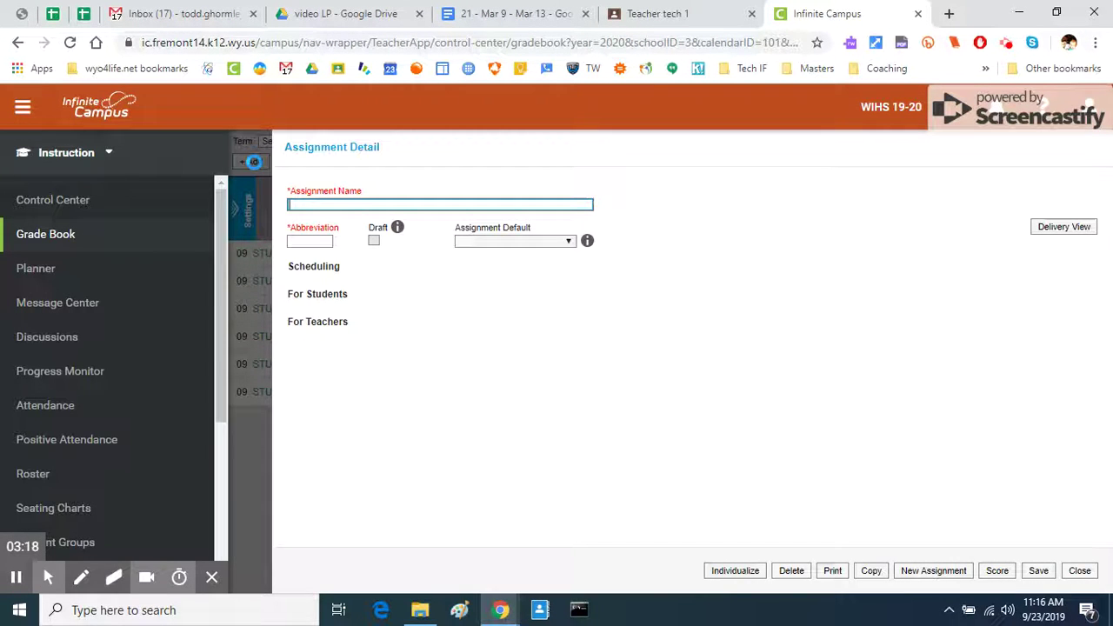
left_click(338, 205)
type("test")
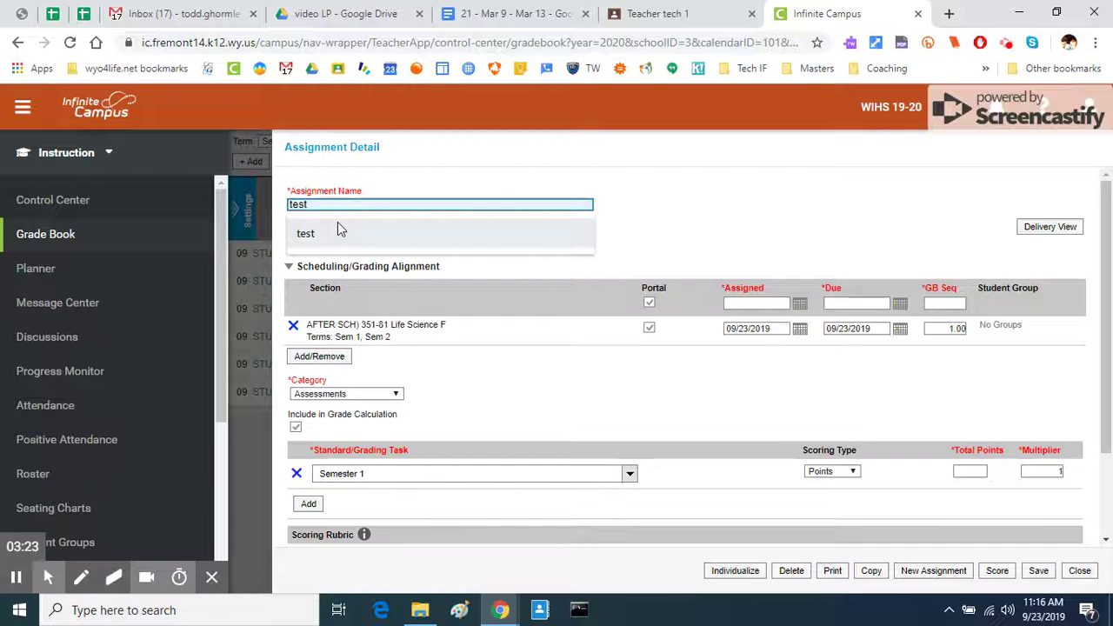
left_click(311, 234)
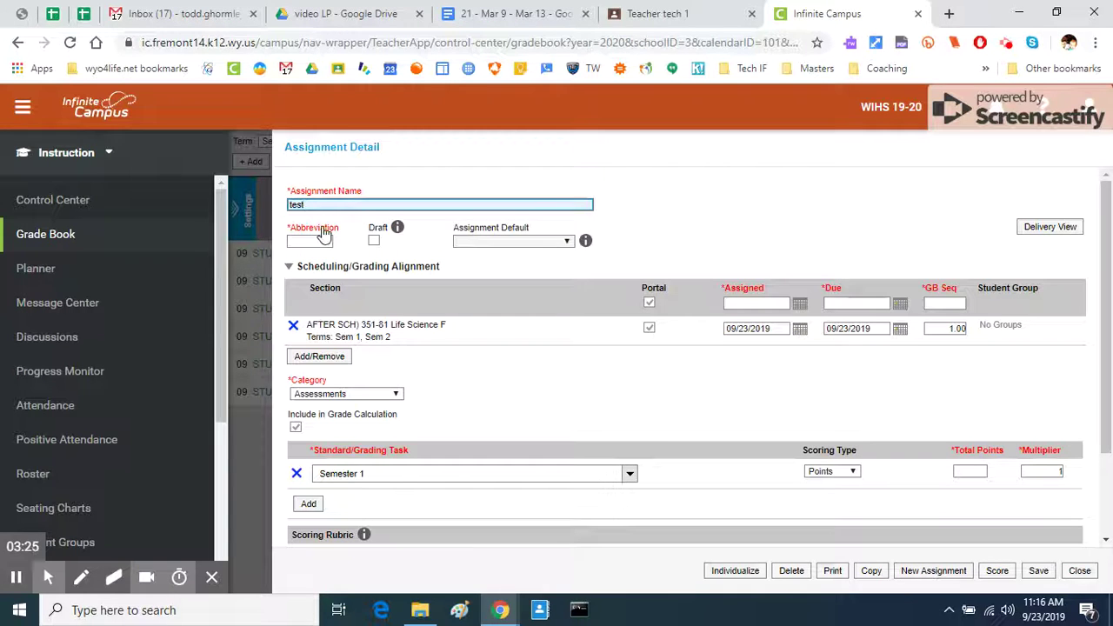
Set the assignment's abbreviation to "test"
left_click(318, 245)
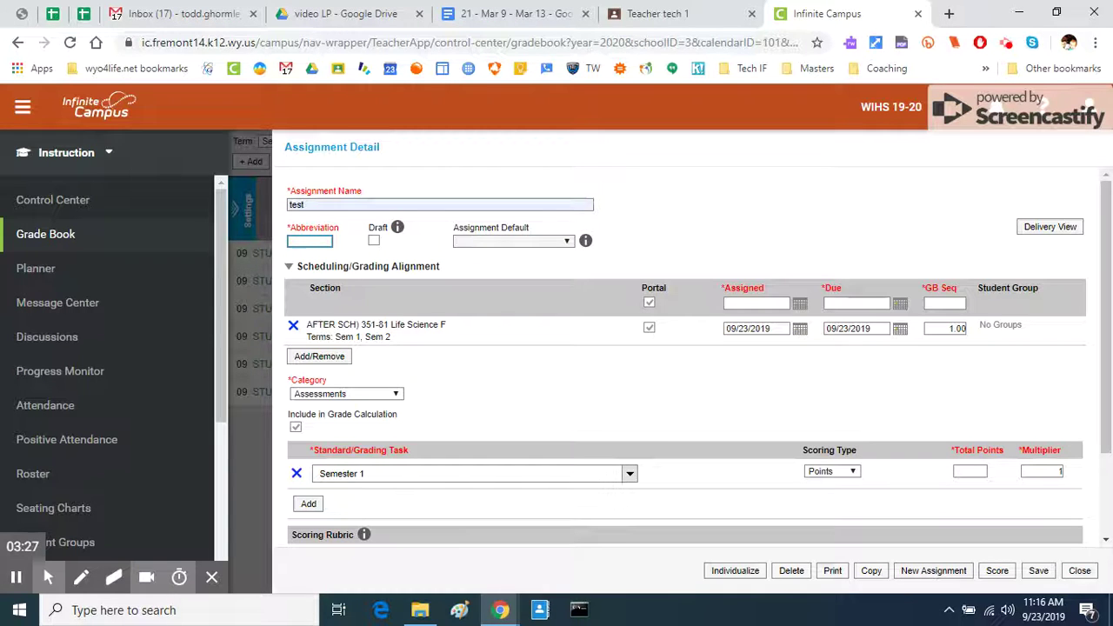
mouse_move(48, 574)
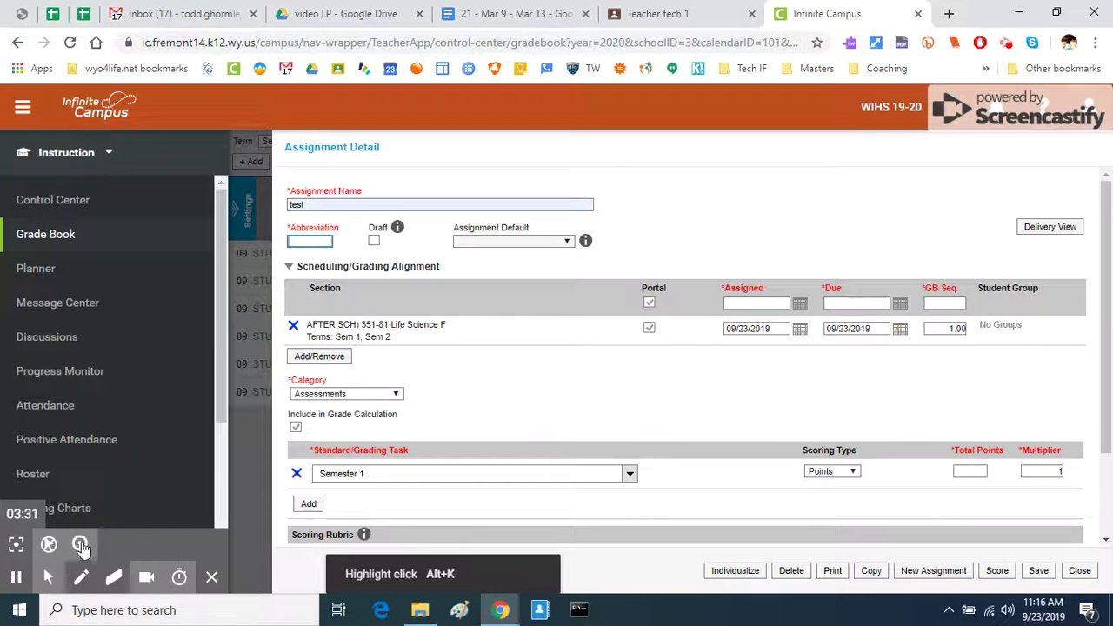
left_click(16, 548)
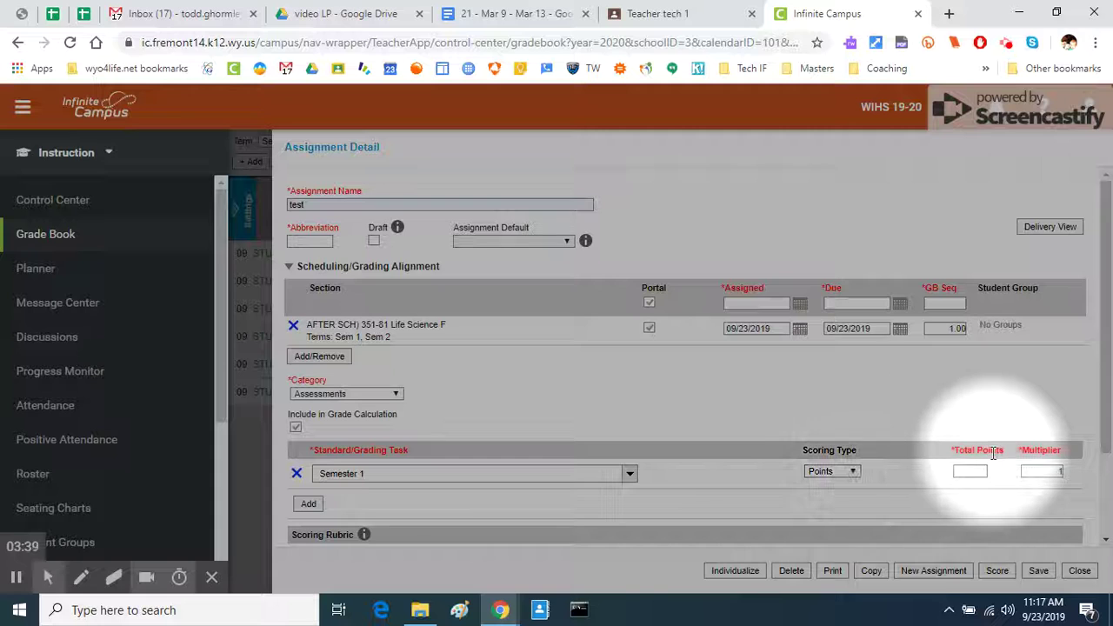
mouse_move(48, 577)
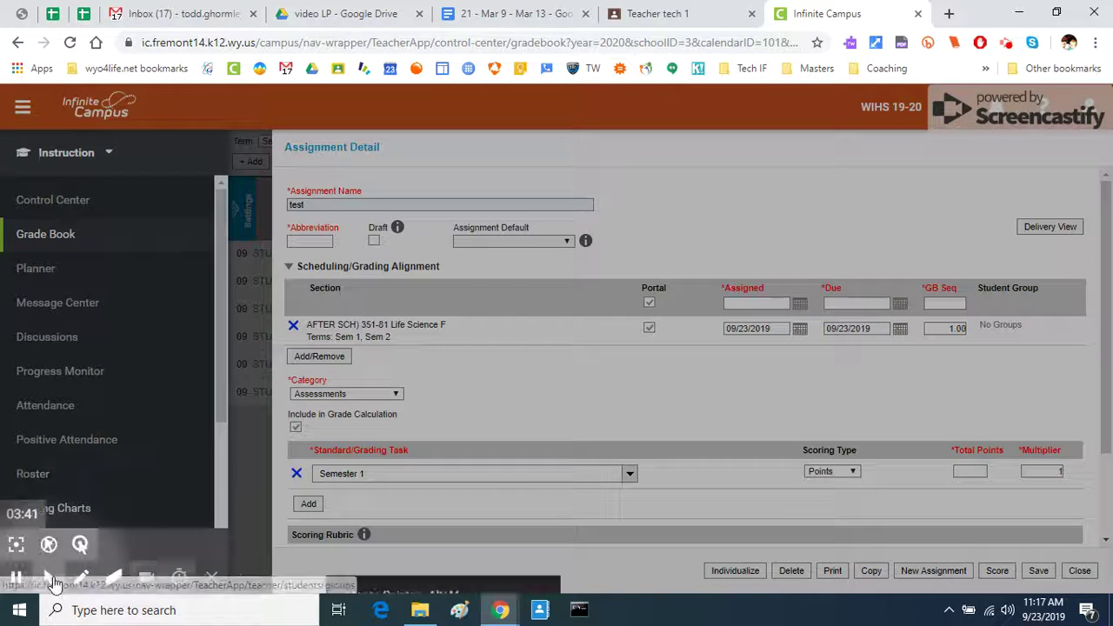
left_click(17, 548)
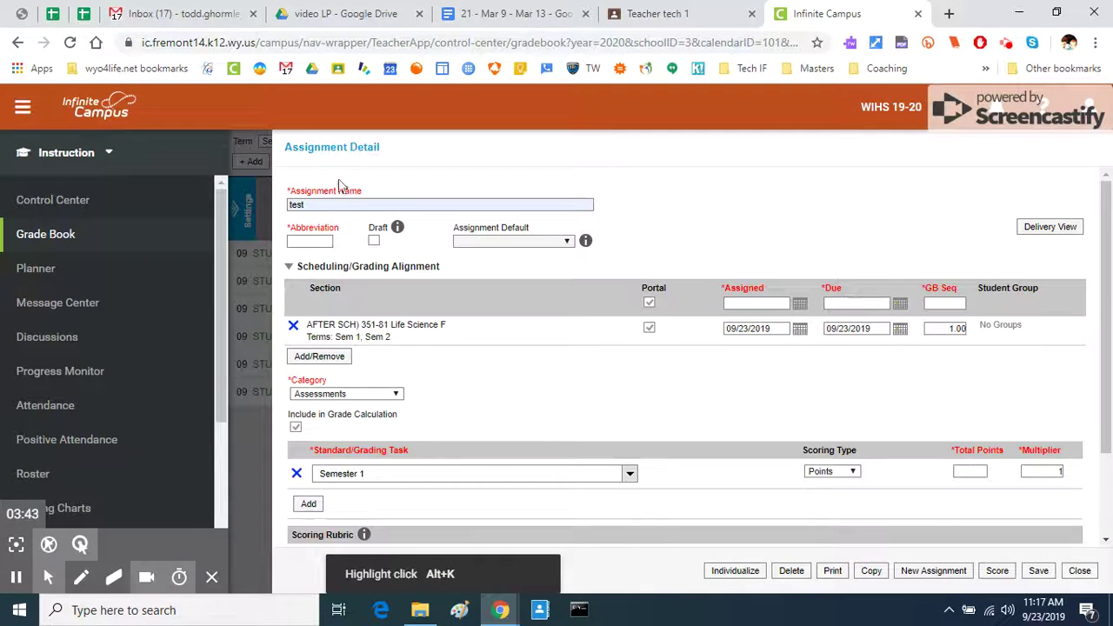
left_click(324, 242)
type("test")
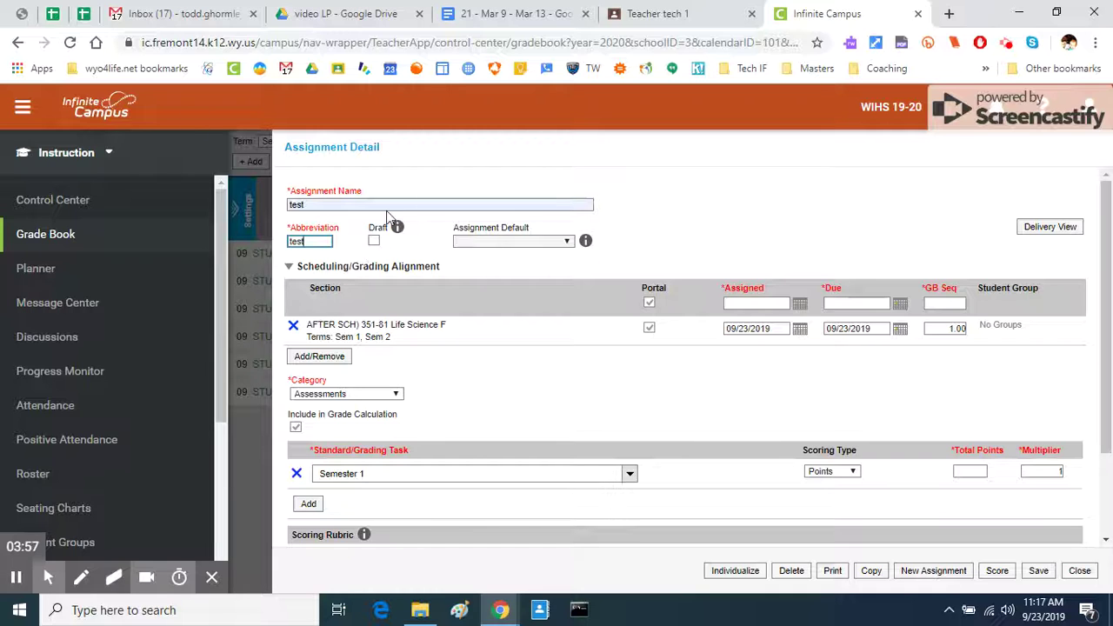
mouse_move(397, 232)
left_click(688, 260)
Add section 301-41 LIFE SCIENCE F Edgenuity to the assignment, then remove it and accept the section list
left_click(320, 356)
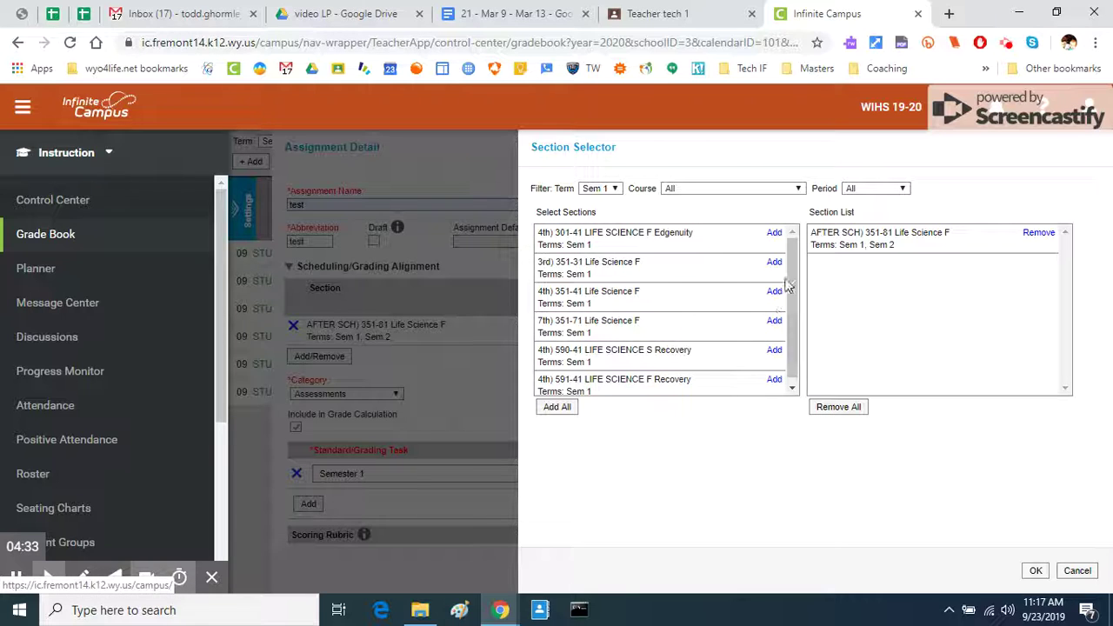
left_click(775, 235)
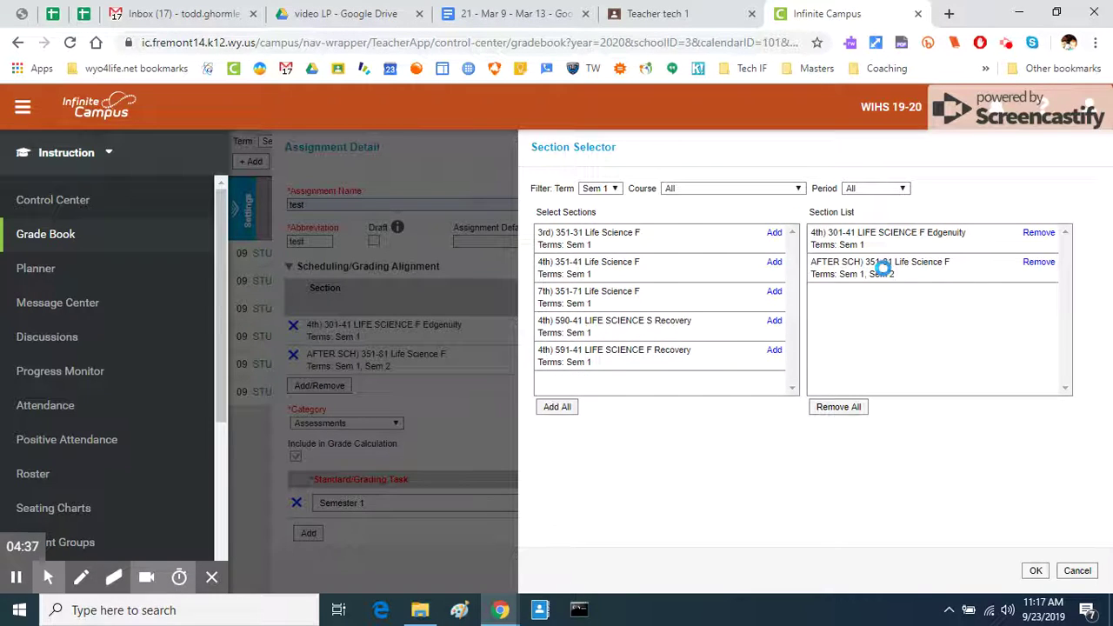
left_click(1039, 233)
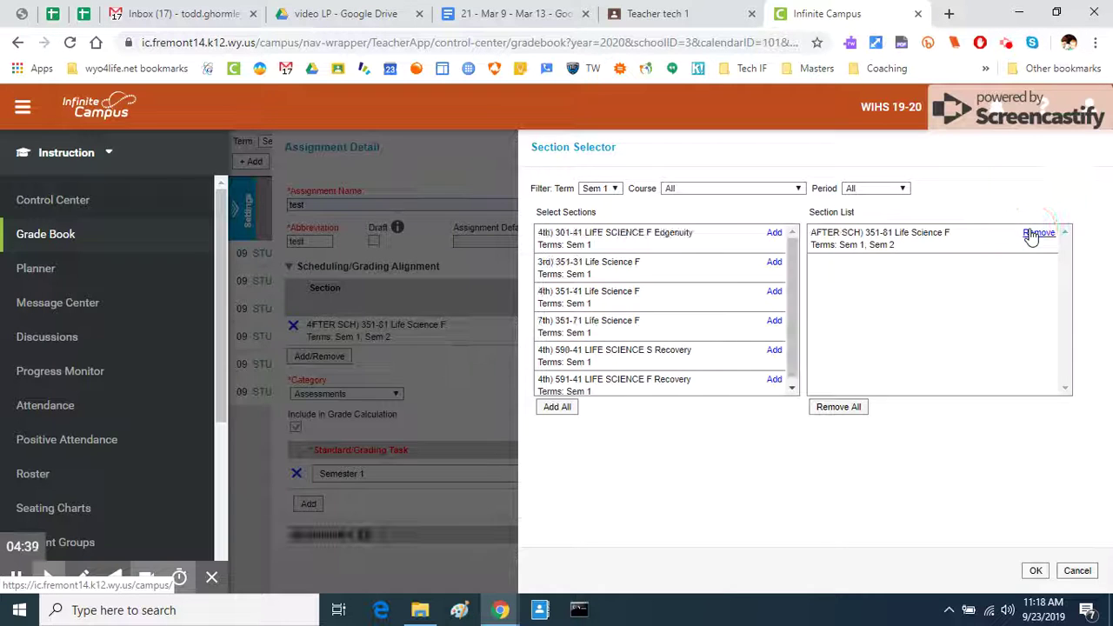
left_click(1036, 571)
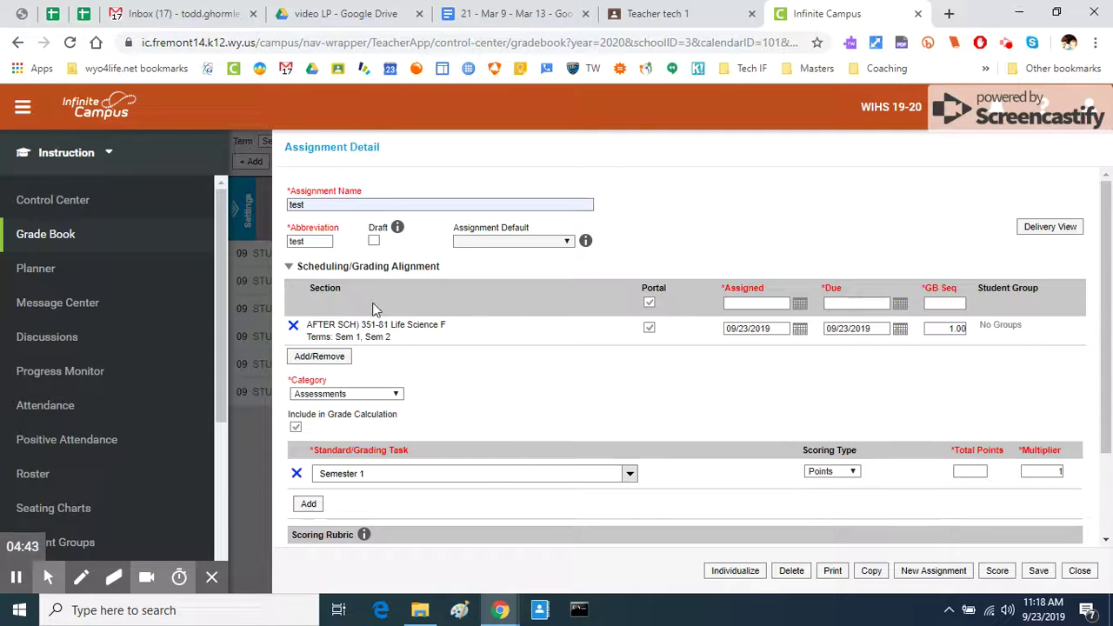
Set the section's assigned and due dates to 10/01/2019 and choose the Assessments category
left_click(799, 329)
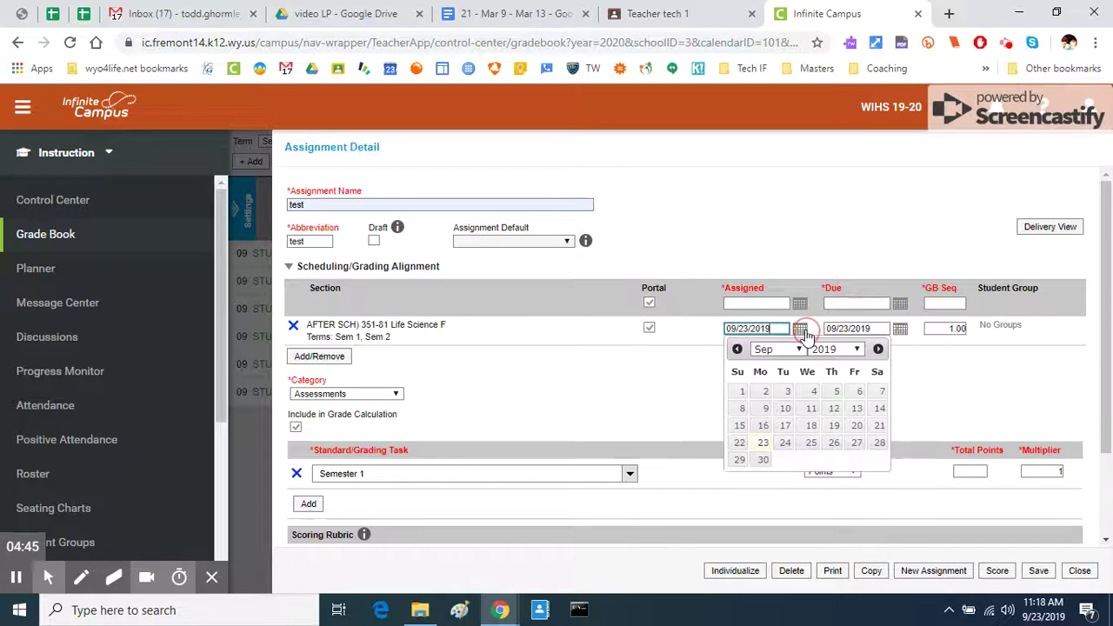
left_click(879, 350)
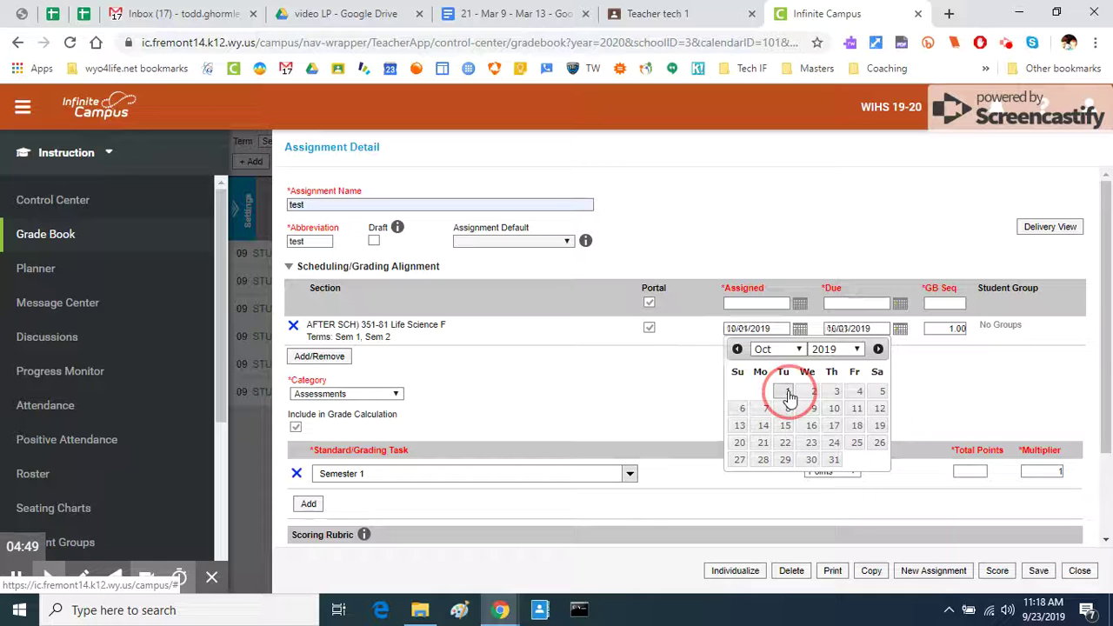
left_click(787, 392)
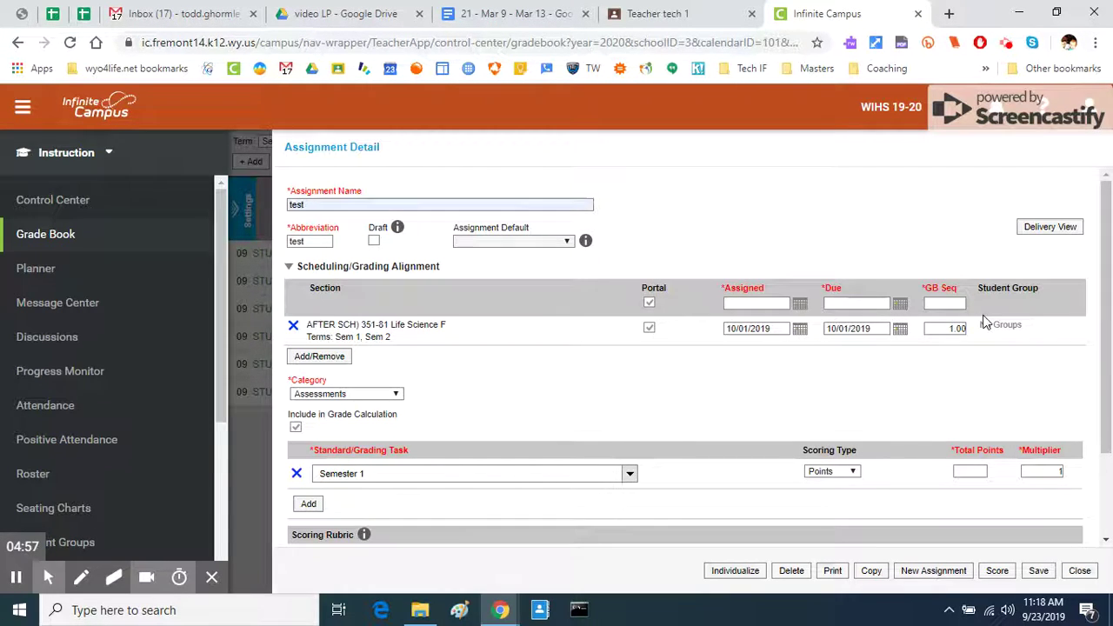
left_click(418, 395)
left_click(395, 395)
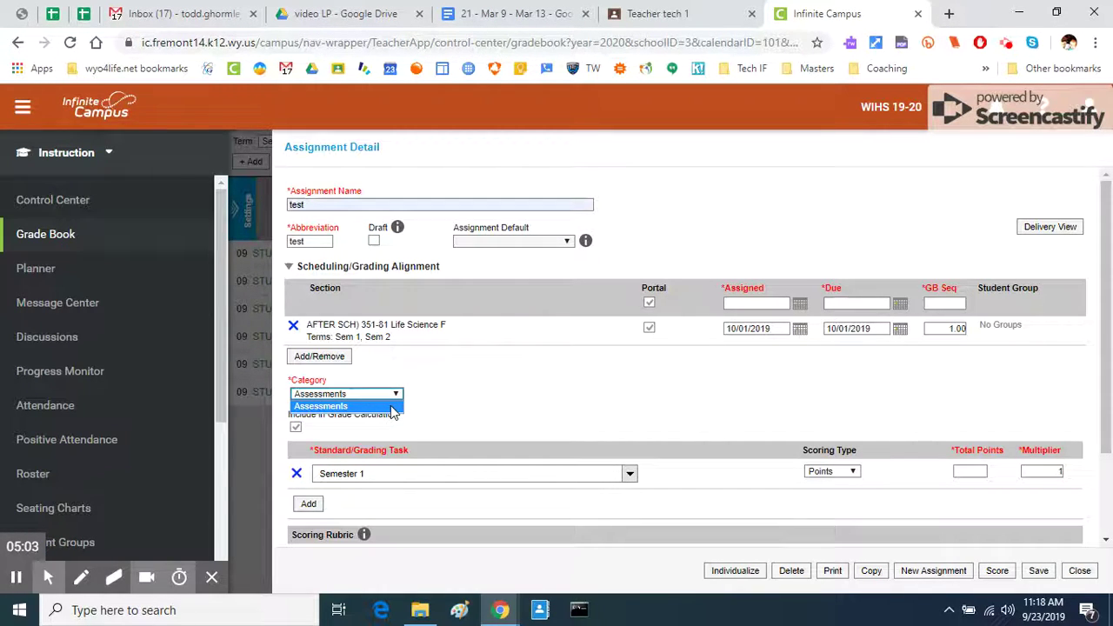
left_click(393, 408)
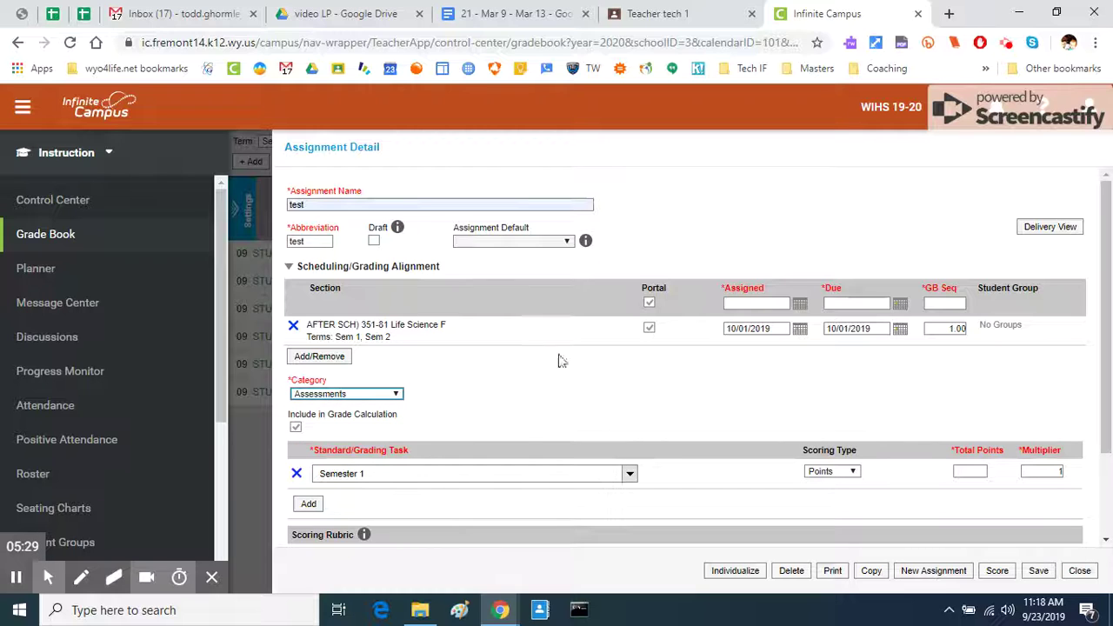
Align the assignment to the Quarter 1 grading task and set its total points to 100
scroll(661, 360, "down", 3)
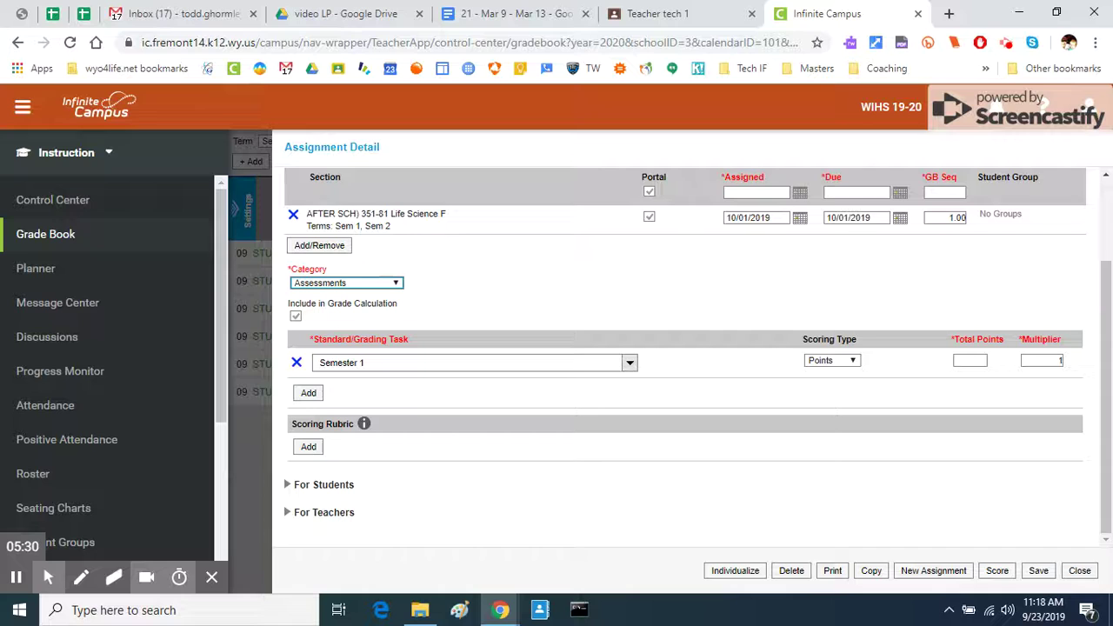
left_click(522, 364)
left_click(519, 364)
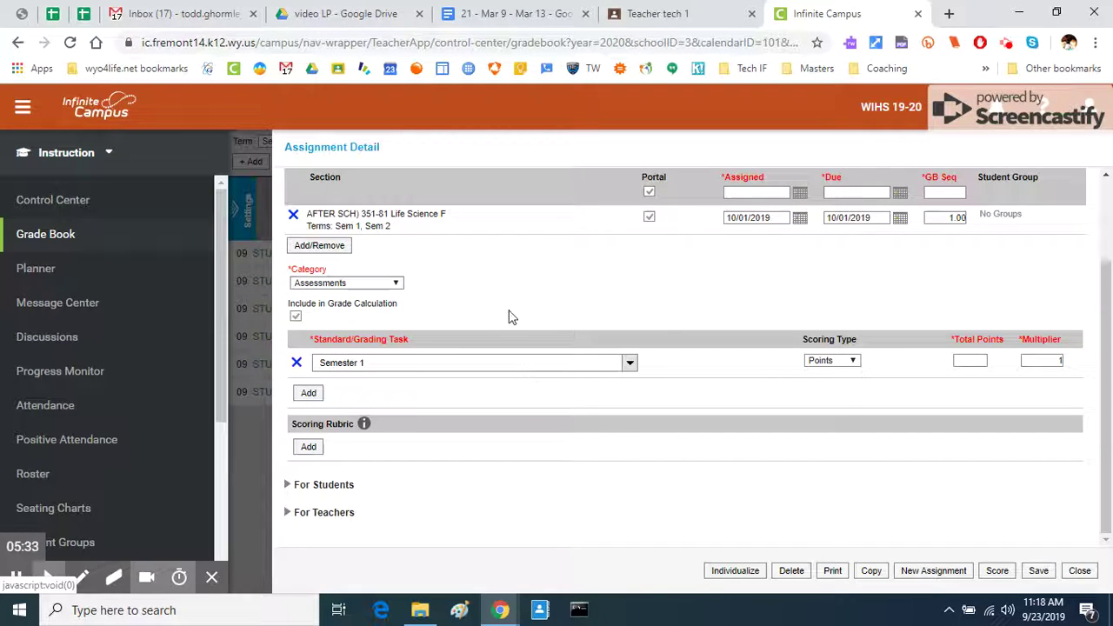
scroll(511, 317, "up", 3)
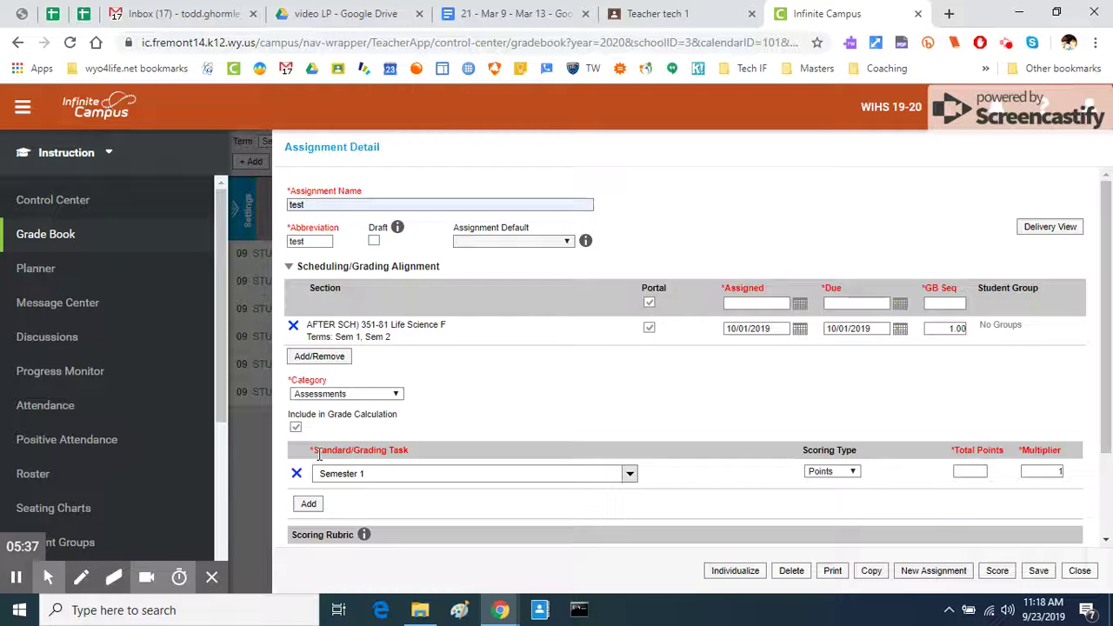
left_click(369, 477)
left_click(357, 548)
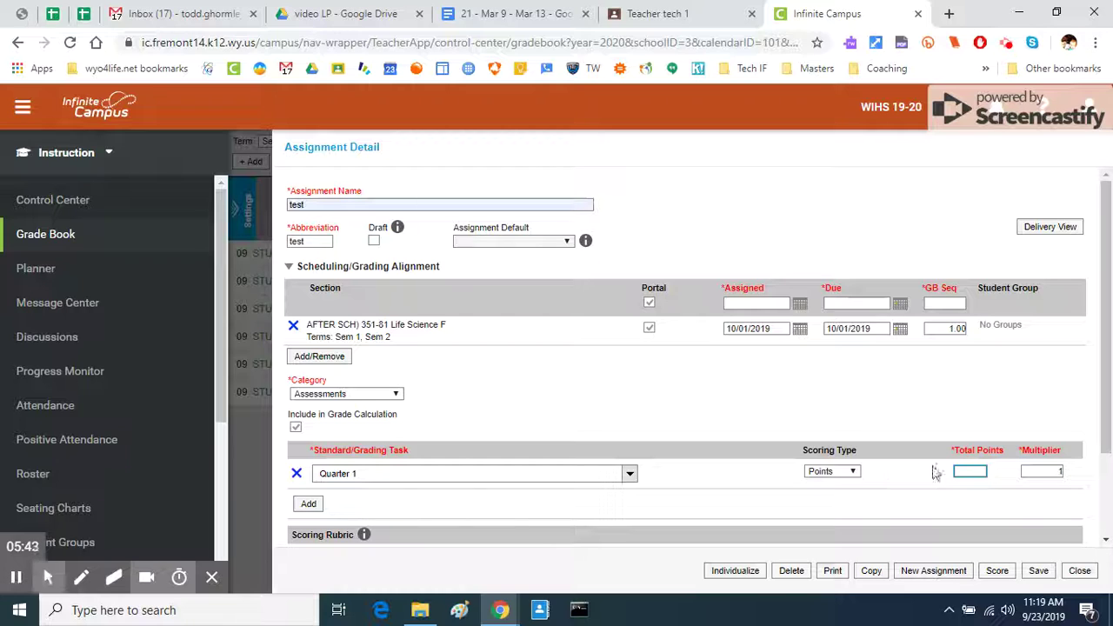
left_click(968, 471)
left_click(308, 505)
Expand the assignment's student section and insert the Assignment template into the student instructions
scroll(782, 478, "down", 3)
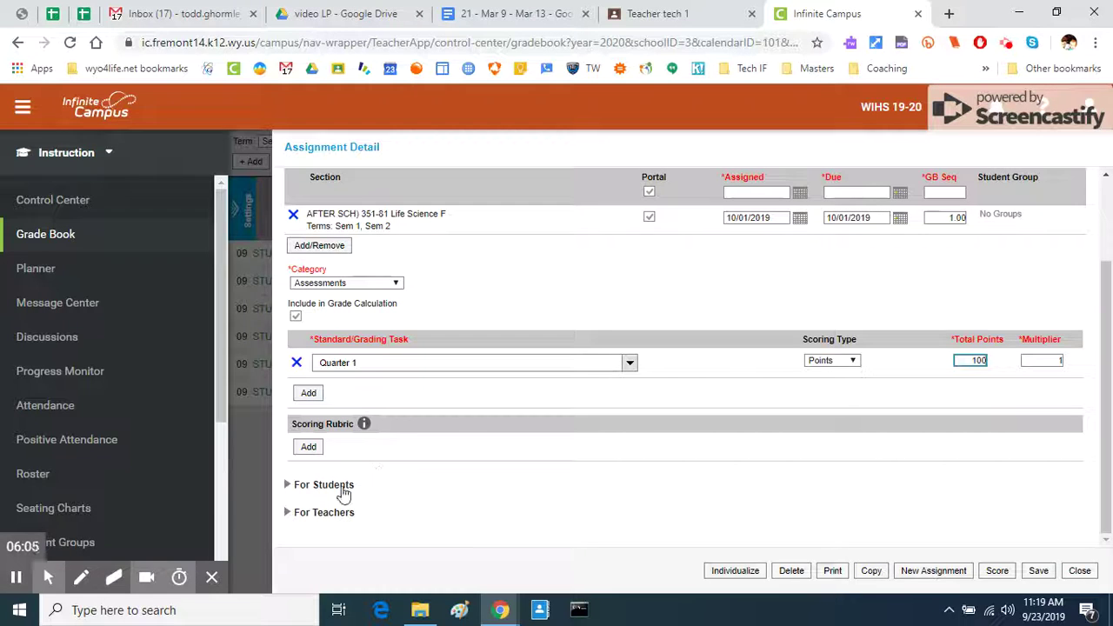
scroll(557, 417, "up", 2)
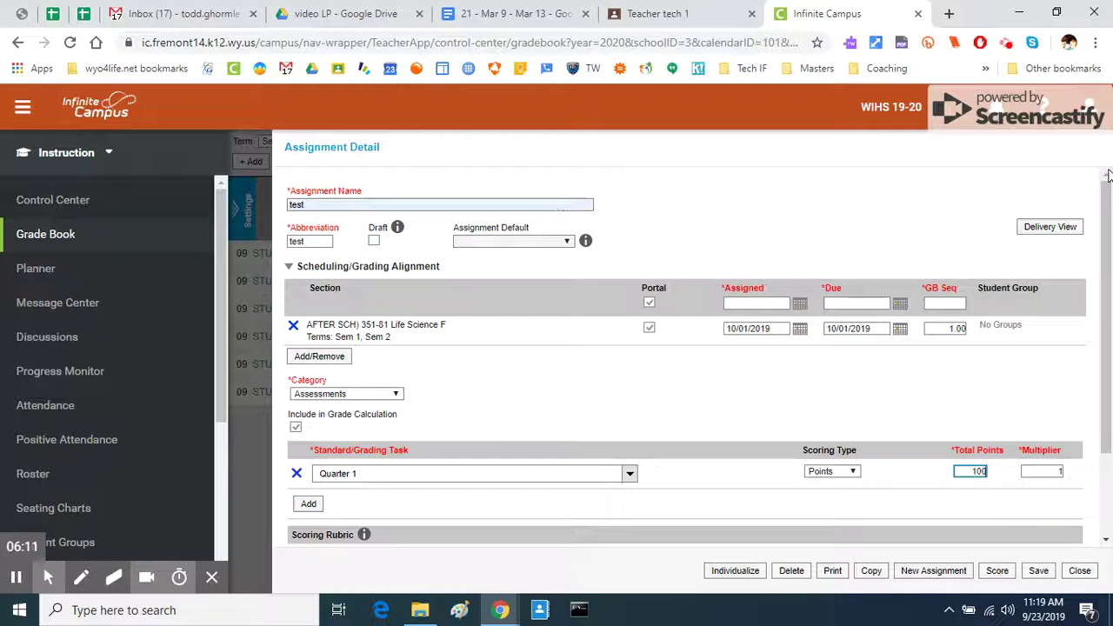
scroll(639, 309, "down", 2)
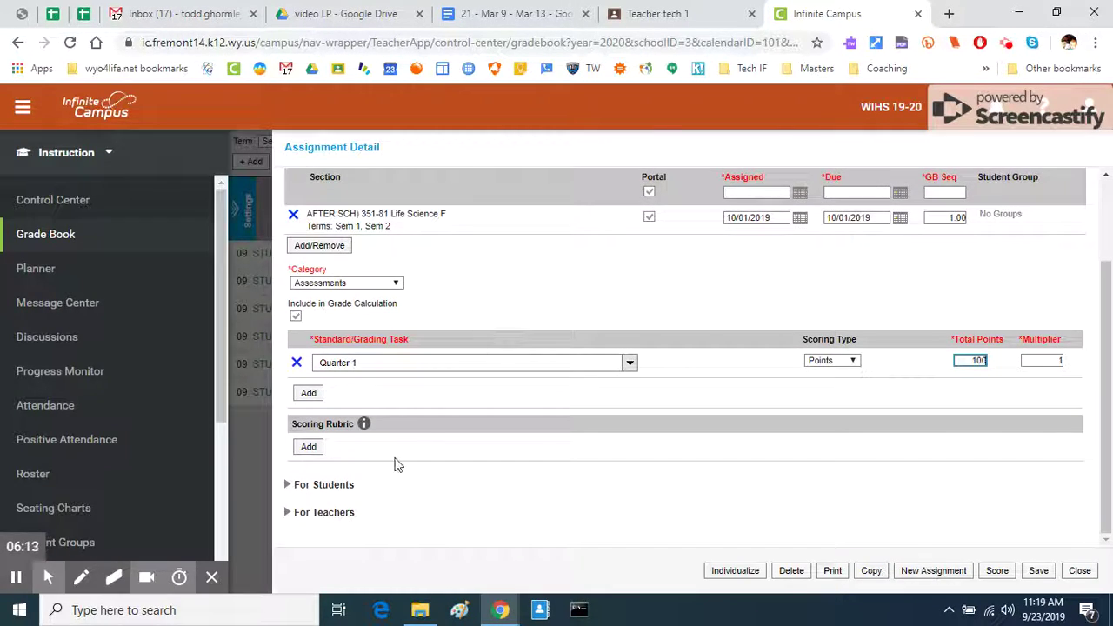
left_click(322, 486)
scroll(318, 493, "down", 5)
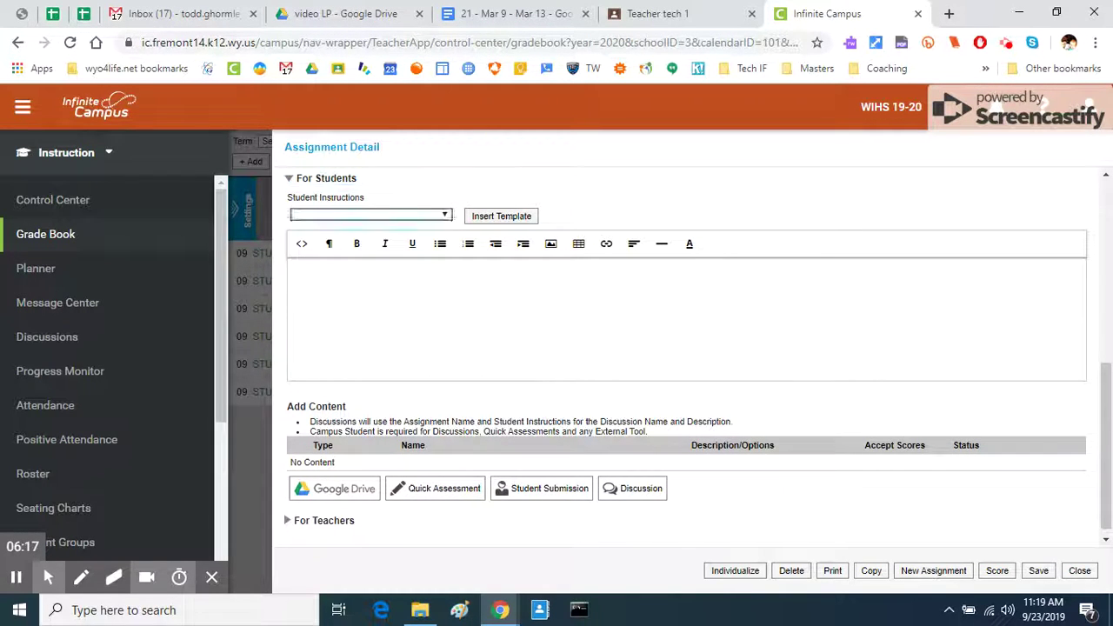
left_click(348, 216)
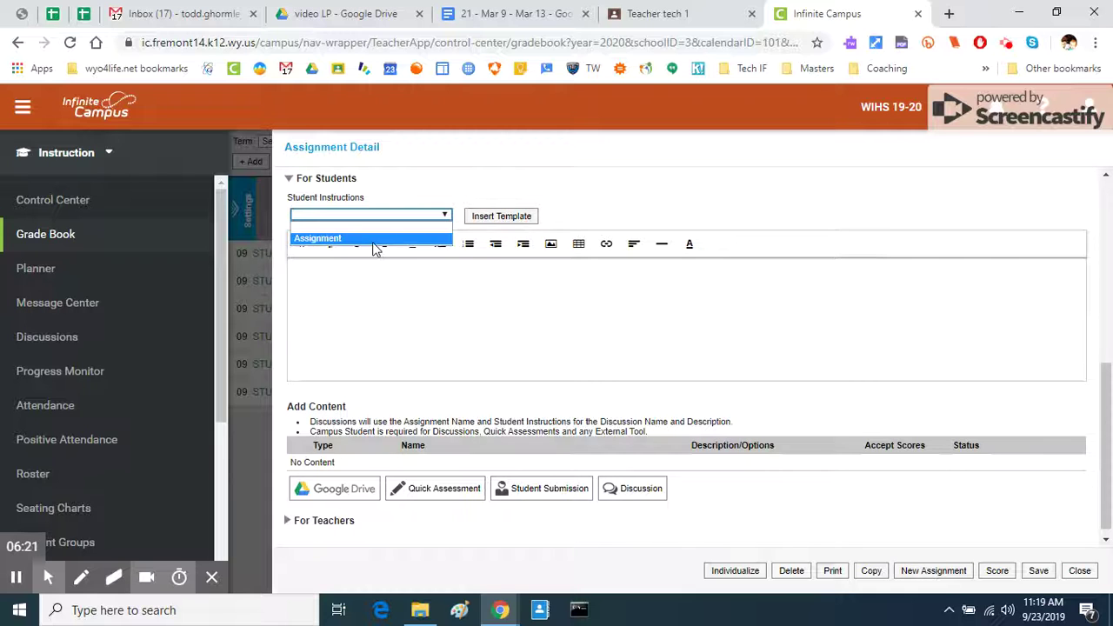
left_click(372, 240)
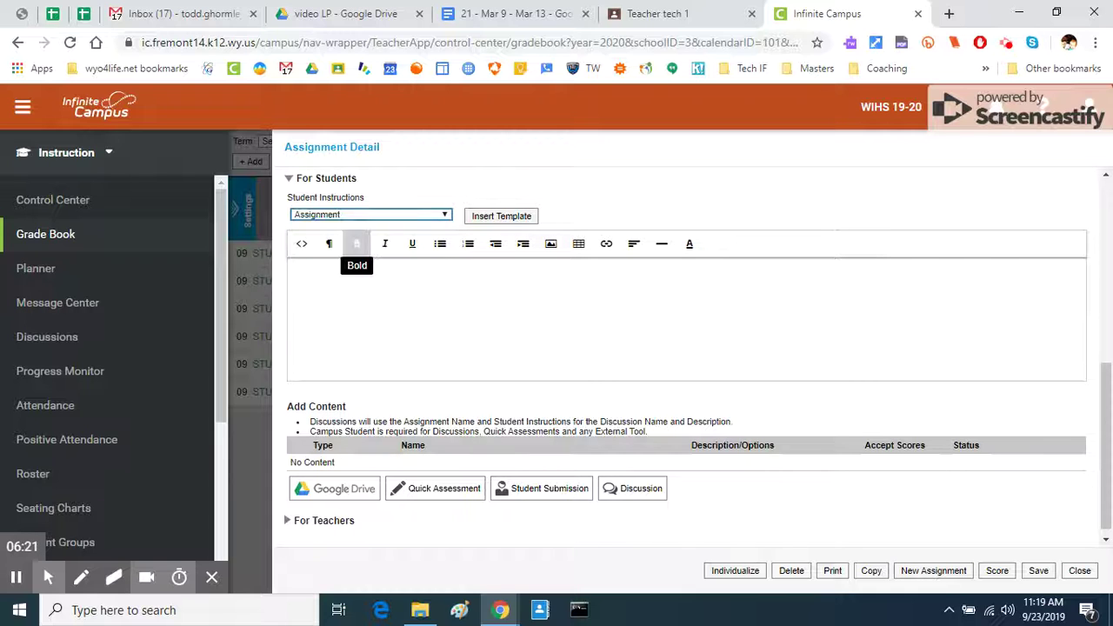
left_click(496, 217)
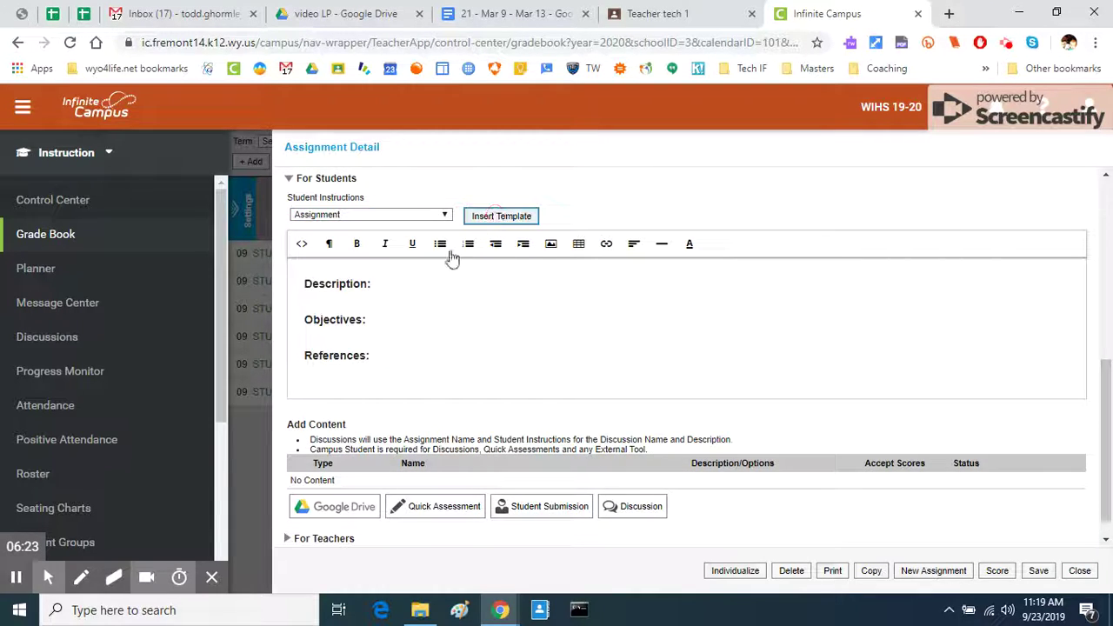
Enter "this is a test you will be graded on" under Description in the student instructions
left_click(372, 299)
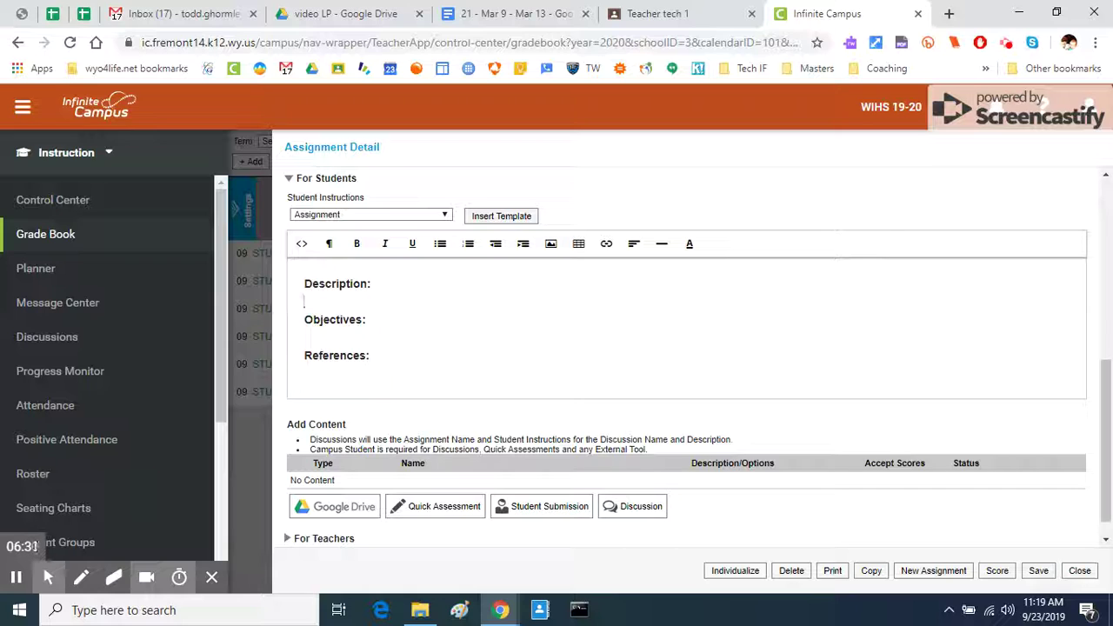
left_click(306, 338)
left_click(306, 373)
key("Up")
key("Up")
key("Up")
key("Up")
type("this is a test you")
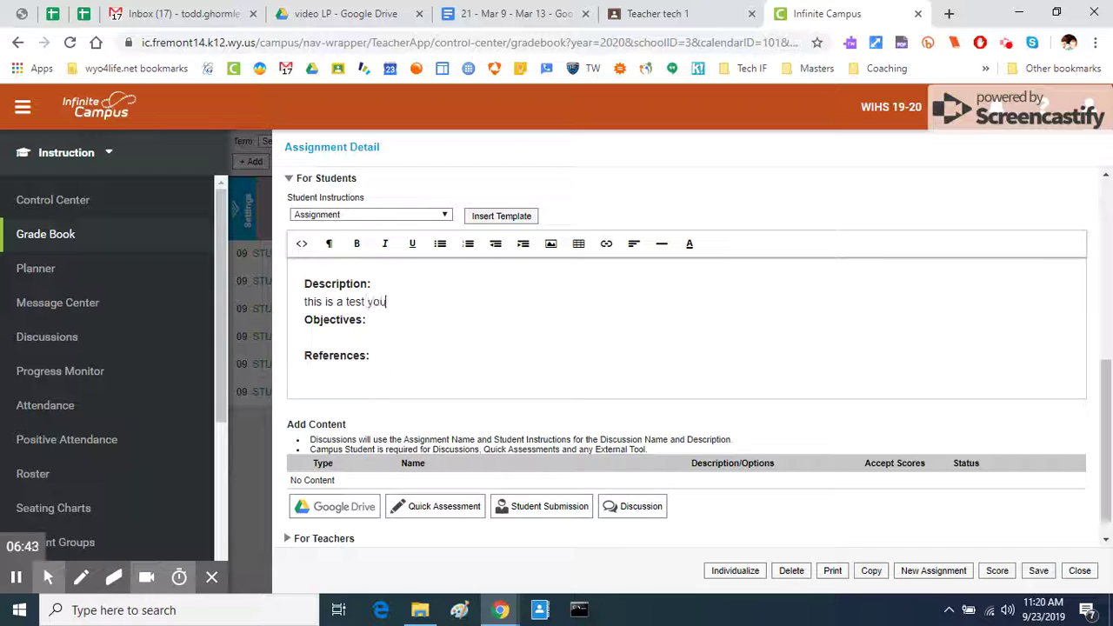
type(" will be graded on")
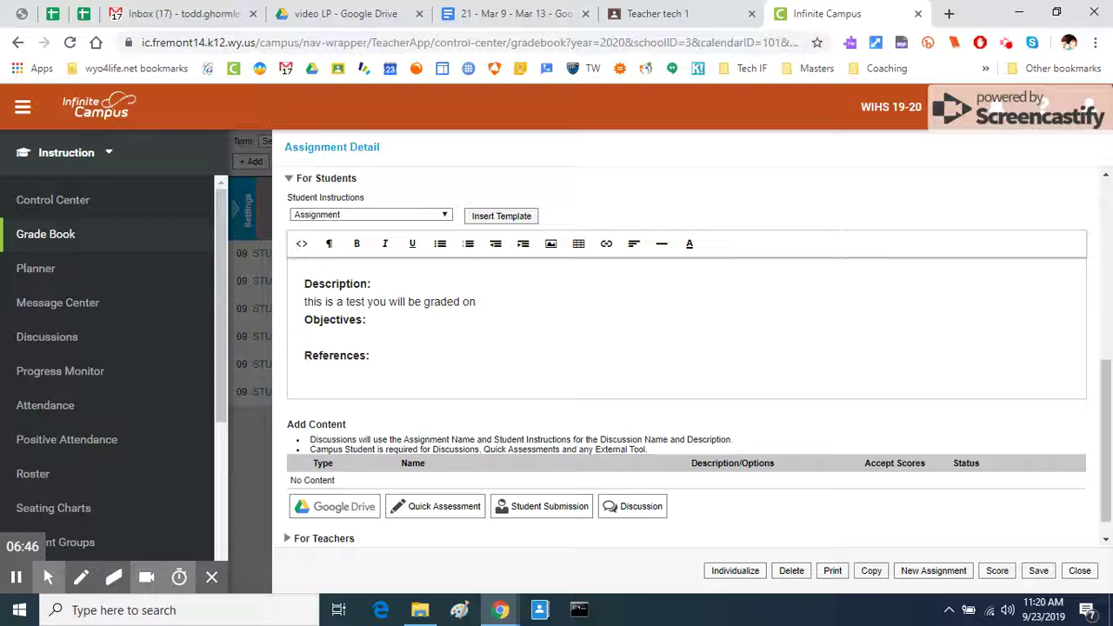
Enter "assess current understanding" under Objectives and "hyperlink" under References in the student instructions
left_click(304, 356)
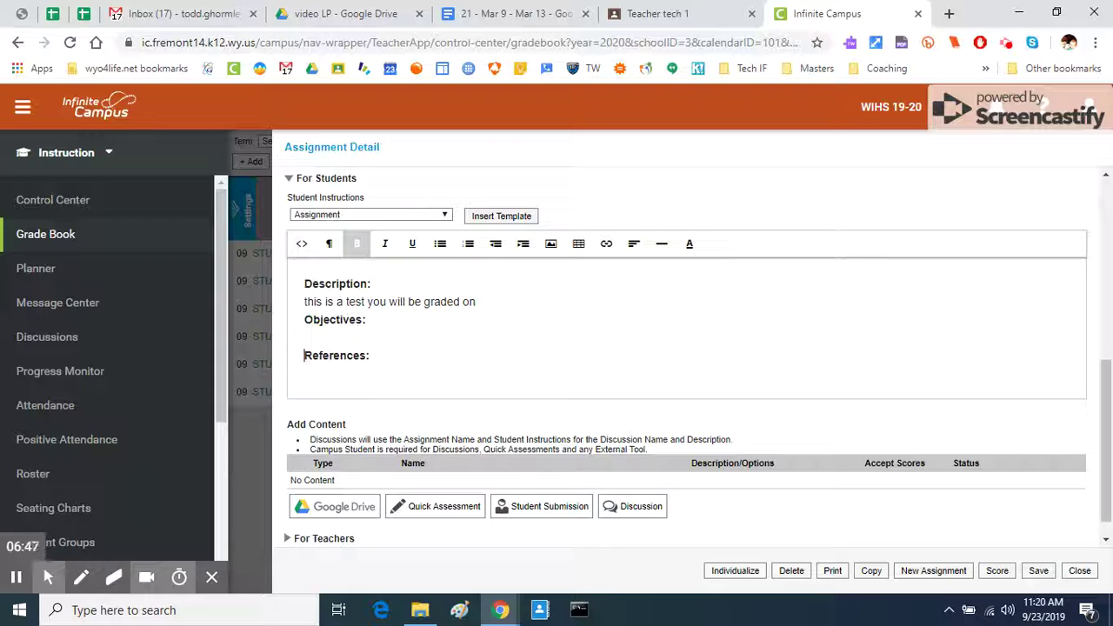
type("assessm")
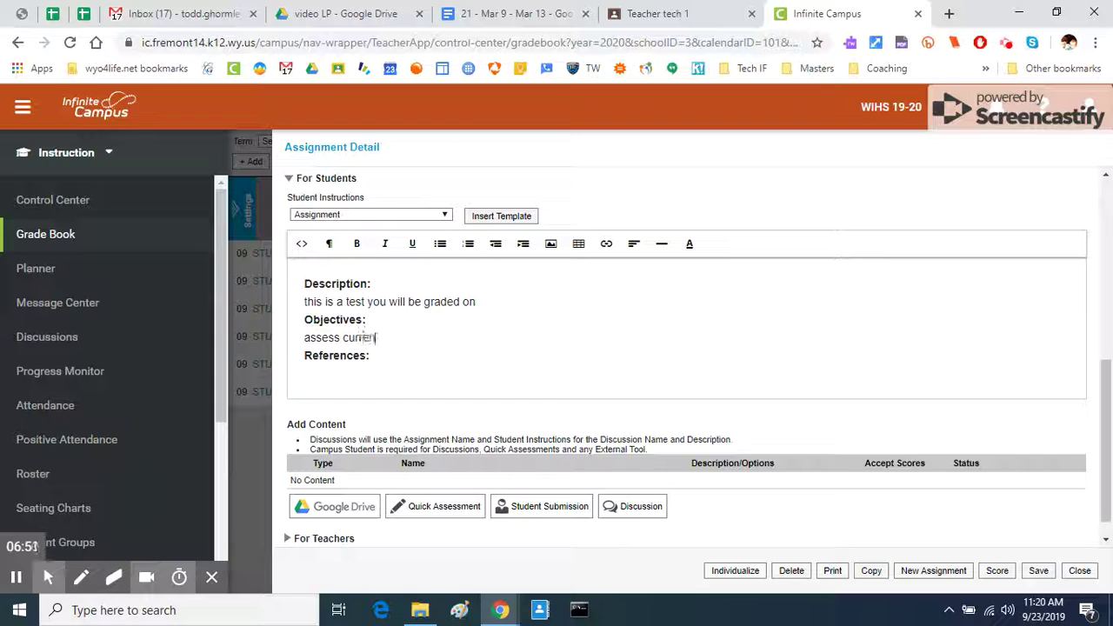
type("understanding")
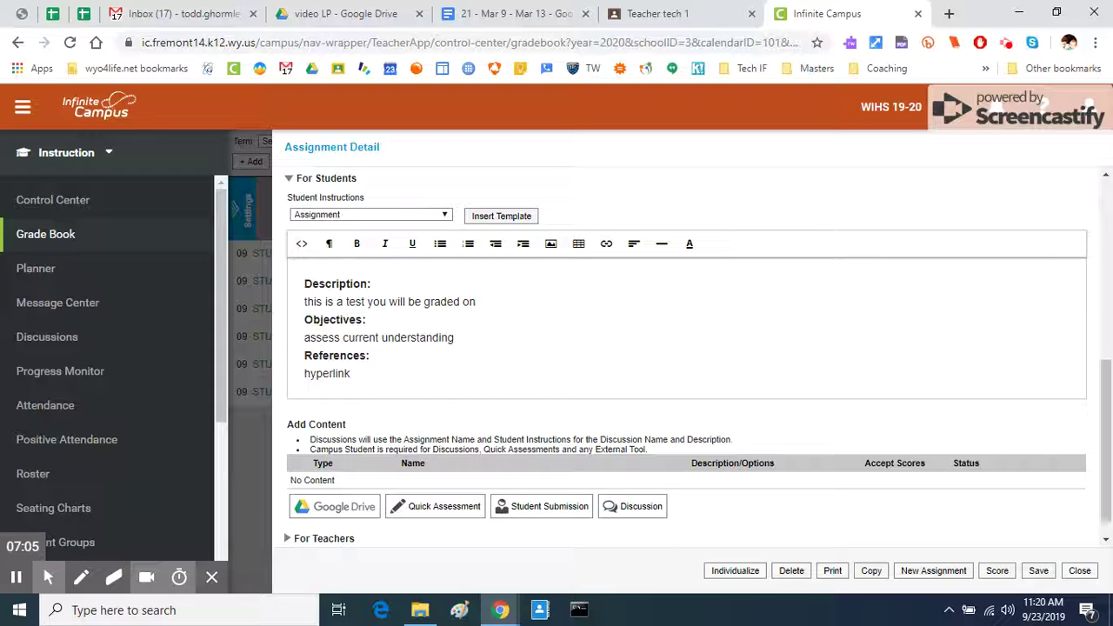
double_click(319, 375)
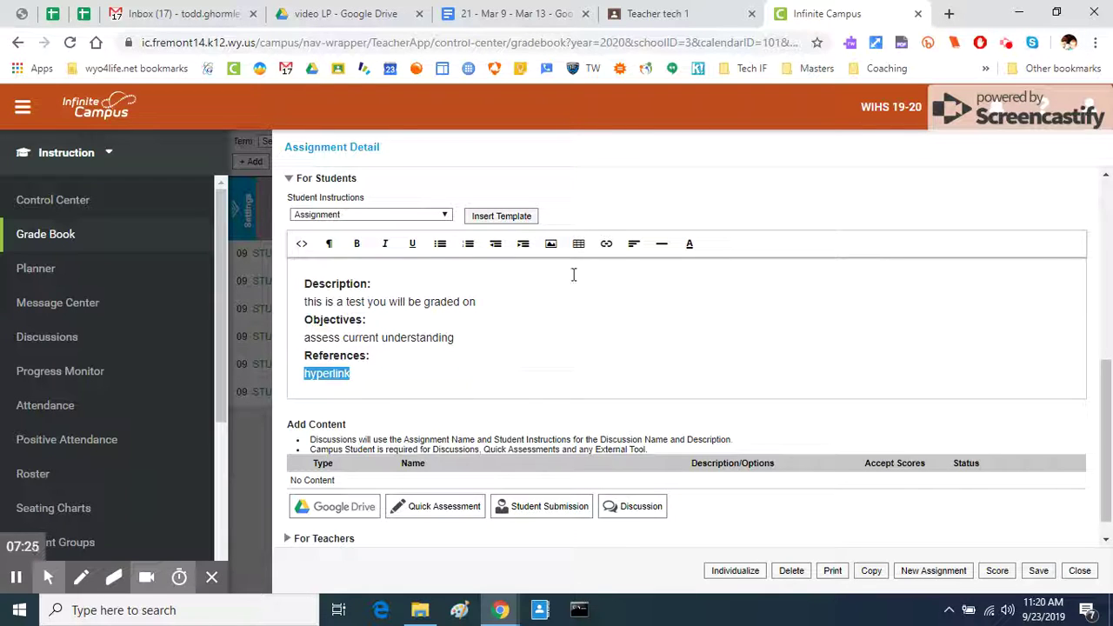
left_click(571, 320)
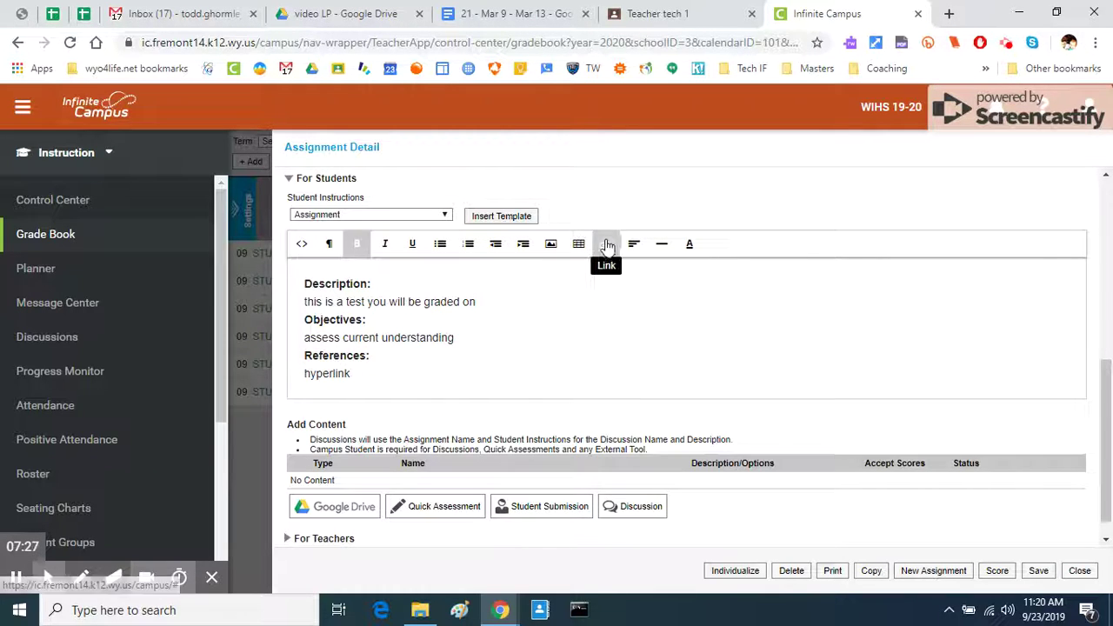
scroll(530, 352, "down", 1)
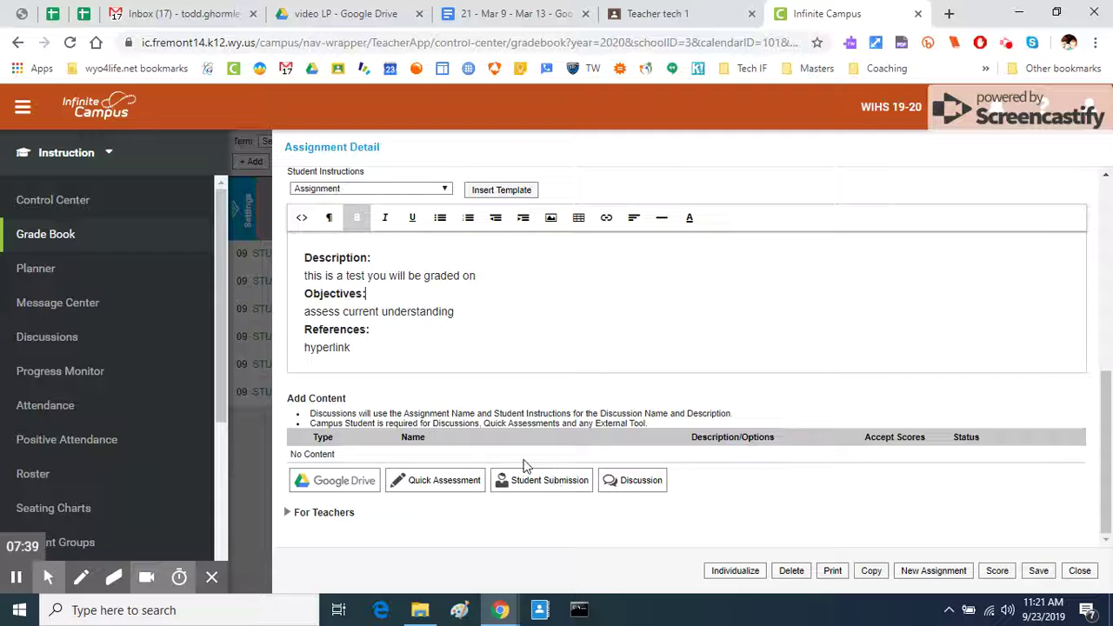
Expand the assignment's teacher section and insert the Assignment template into the teacher notes
left_click(344, 512)
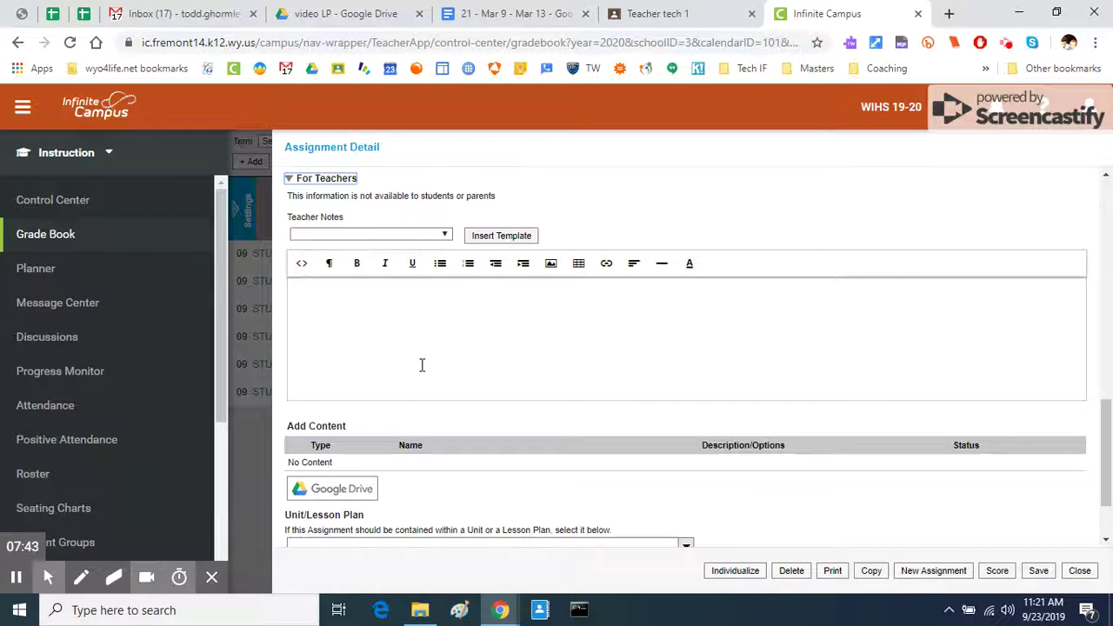
left_click(397, 237)
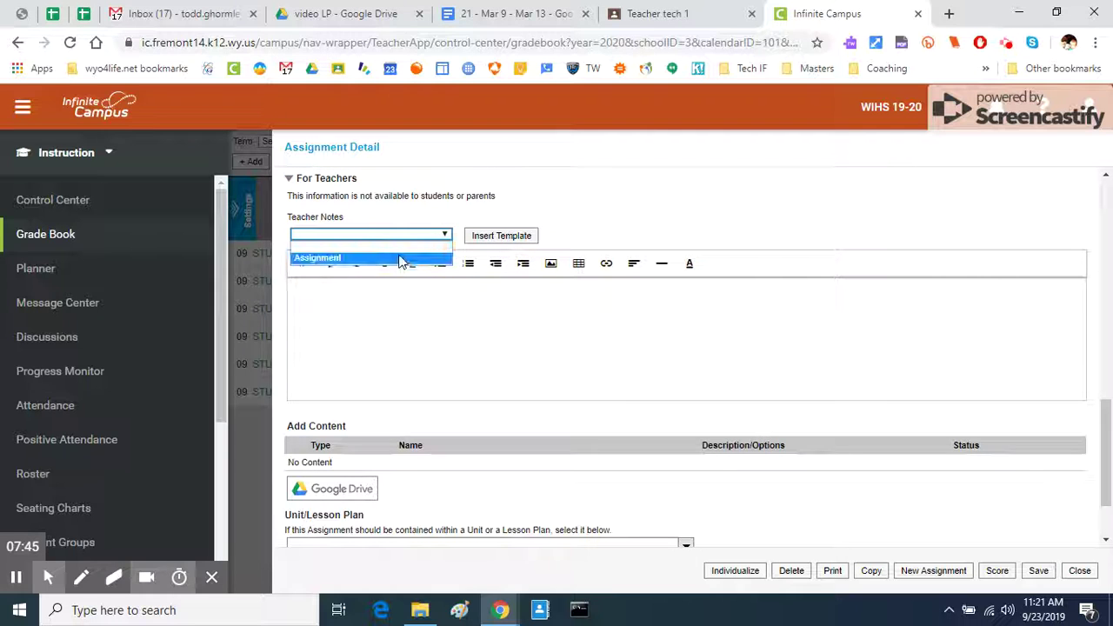
left_click(401, 257)
left_click(512, 239)
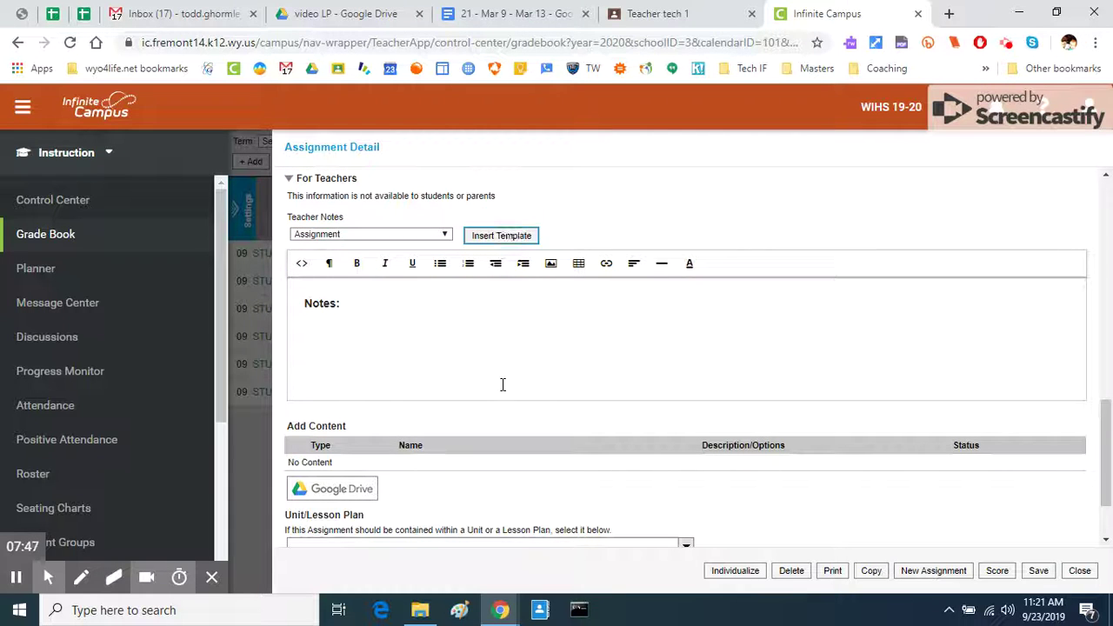
left_click(381, 332)
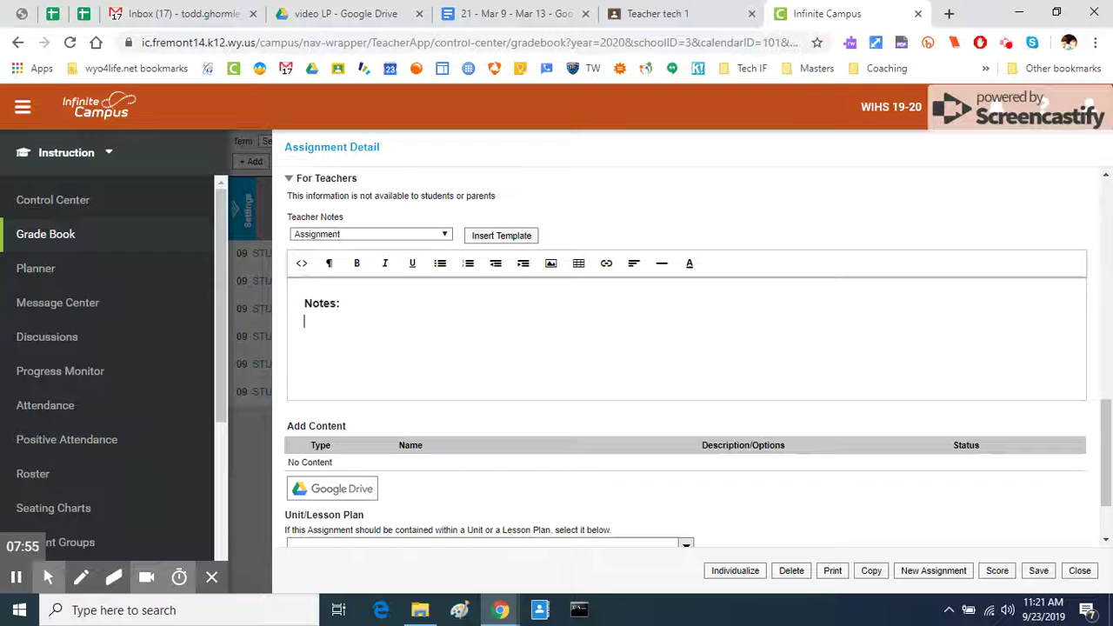
Check which units or lesson plans are available to contain the assignment
scroll(437, 381, "down", 1)
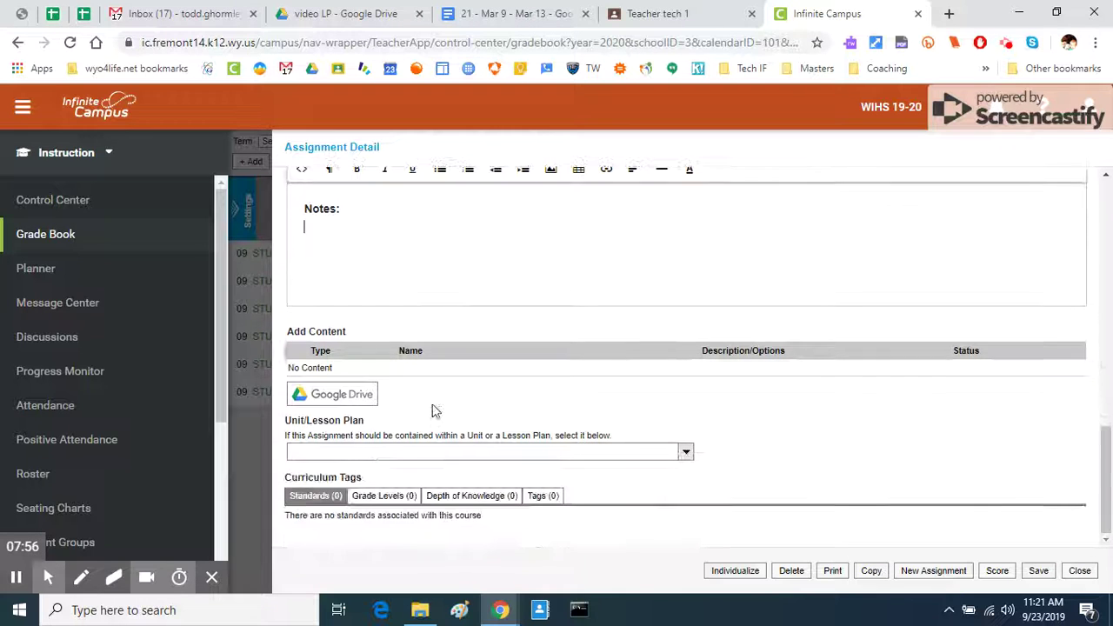
left_click(455, 451)
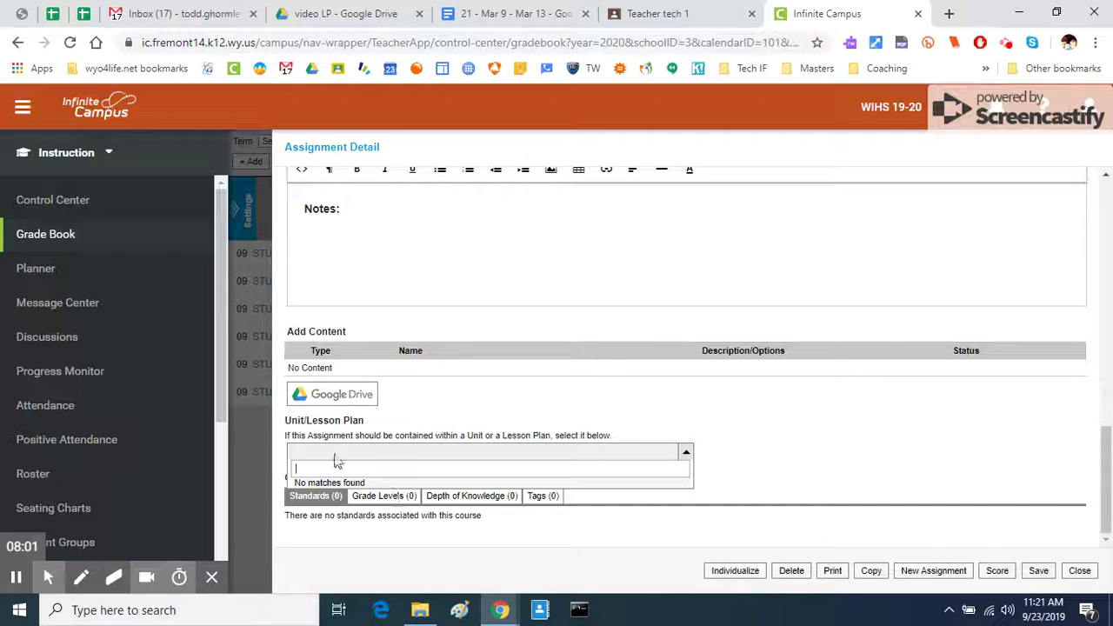
left_click(482, 455)
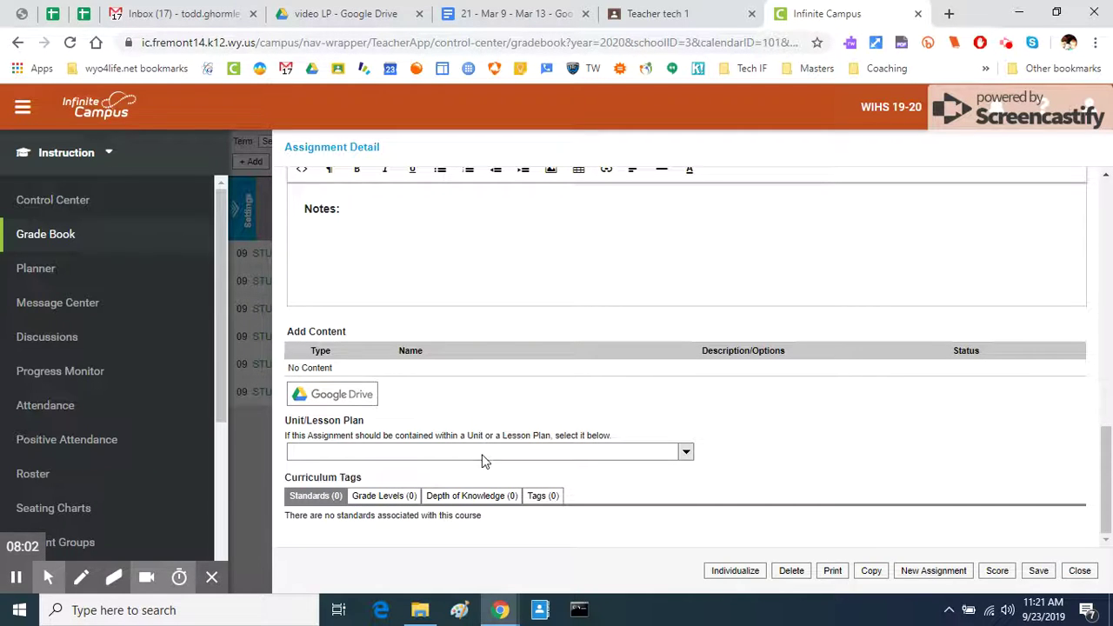
left_click(391, 454)
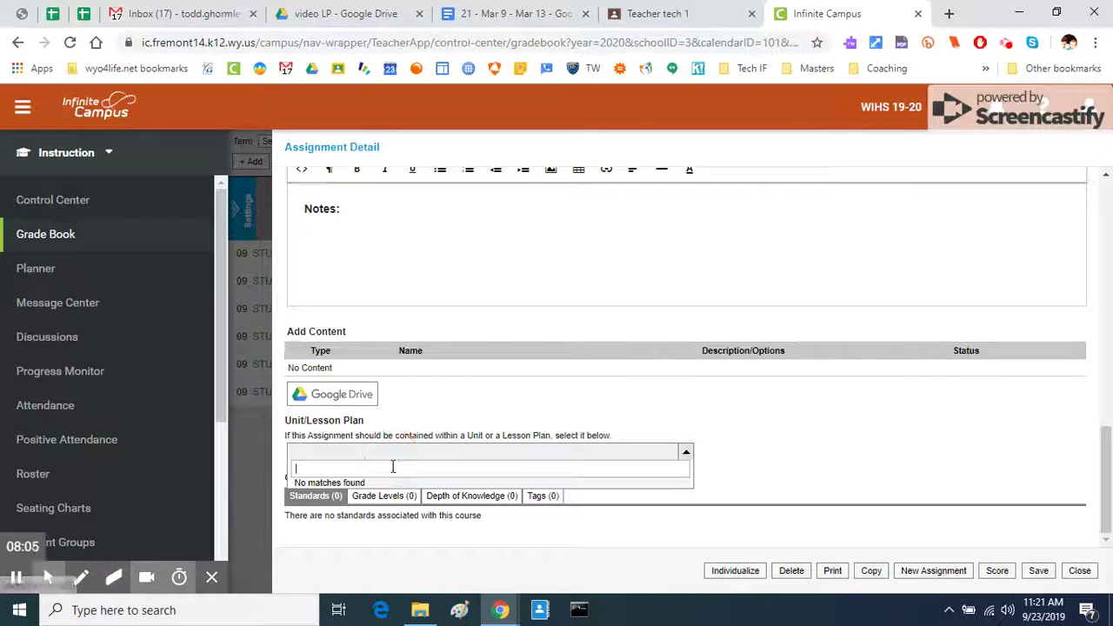
left_click(718, 476)
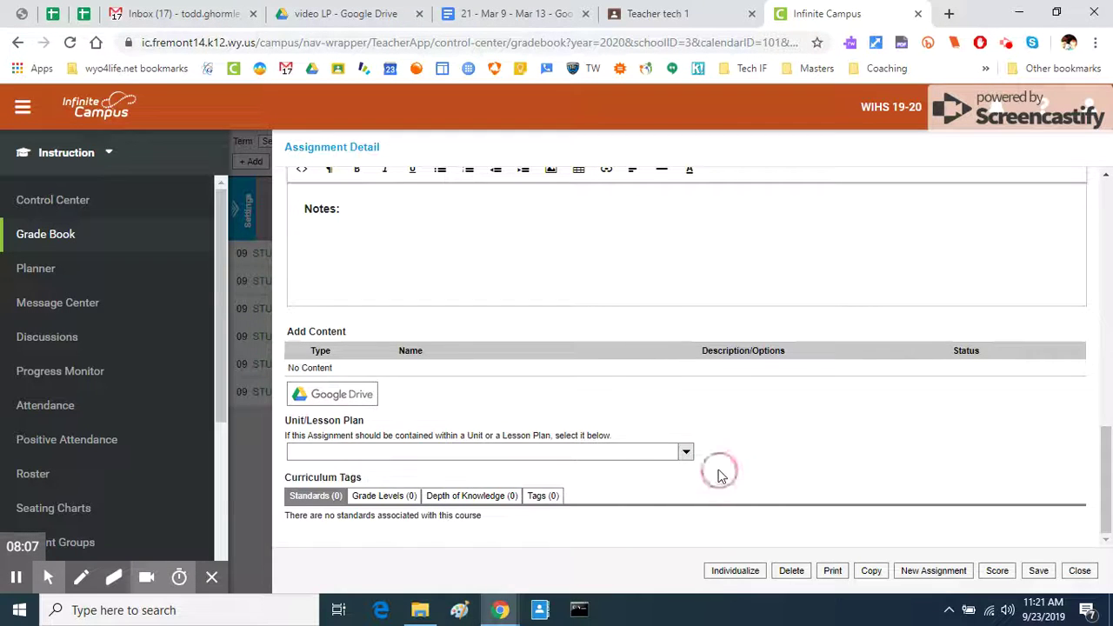
Browse the Grade Levels, Depth of Knowledge and Tags choices among the assignment's curriculum tags
left_click(389, 496)
scroll(409, 444, "down", 1)
left_click(413, 457)
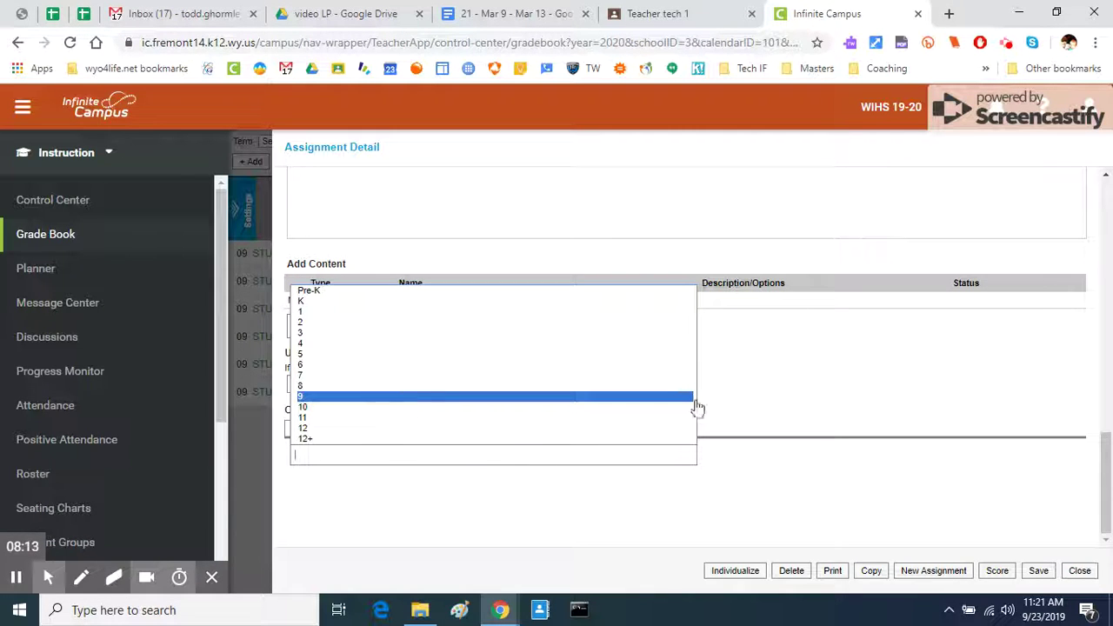
left_click(837, 394)
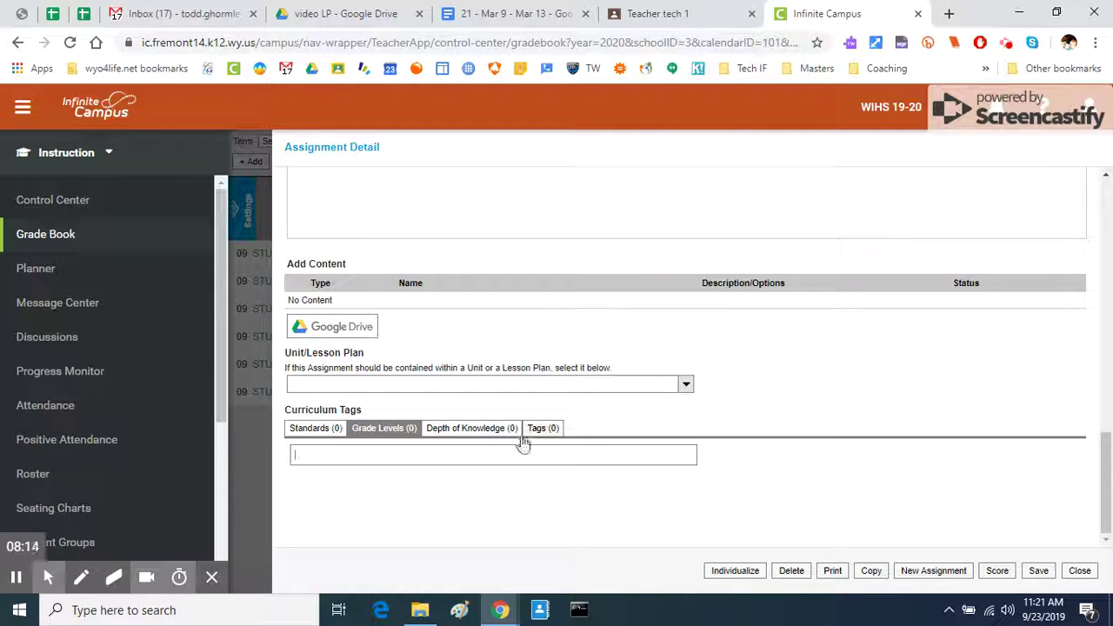
left_click(460, 428)
left_click(447, 454)
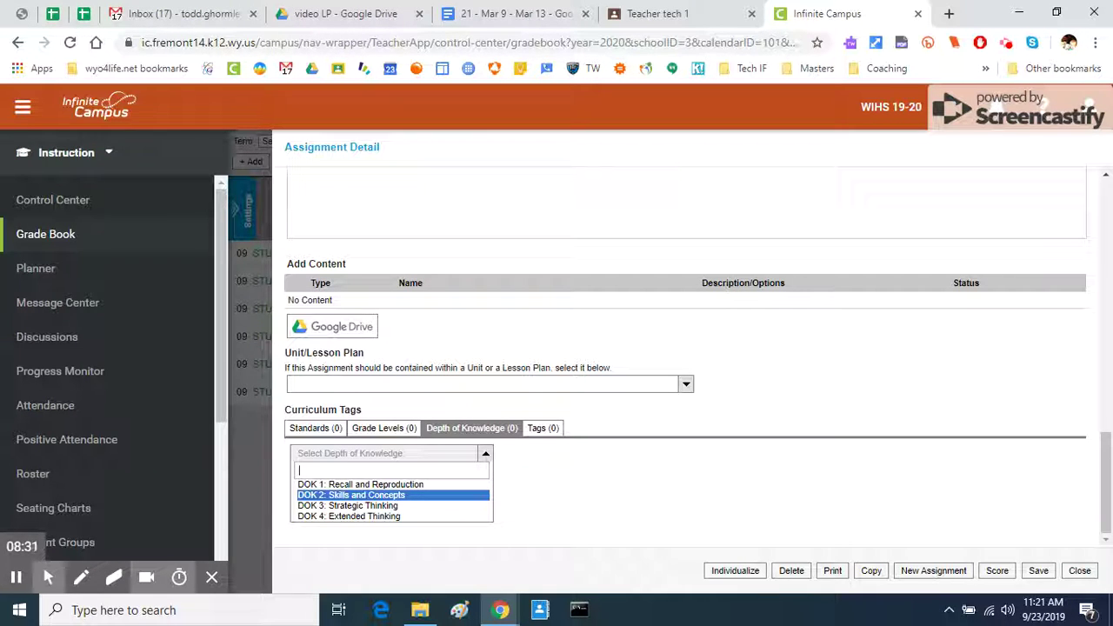
left_click(539, 442)
left_click(547, 431)
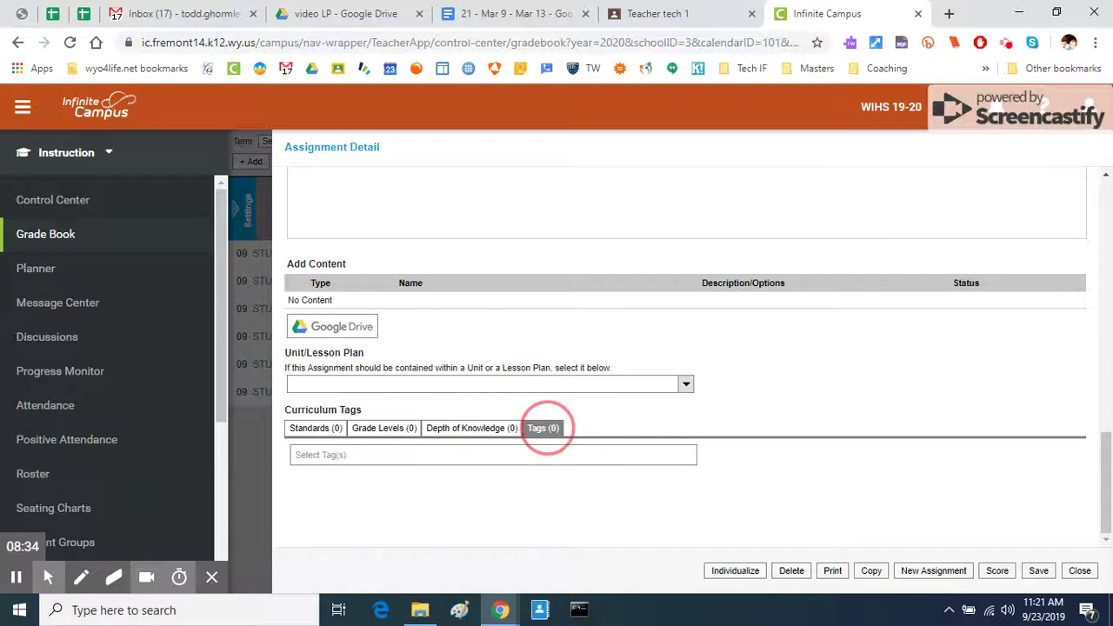
left_click(417, 458)
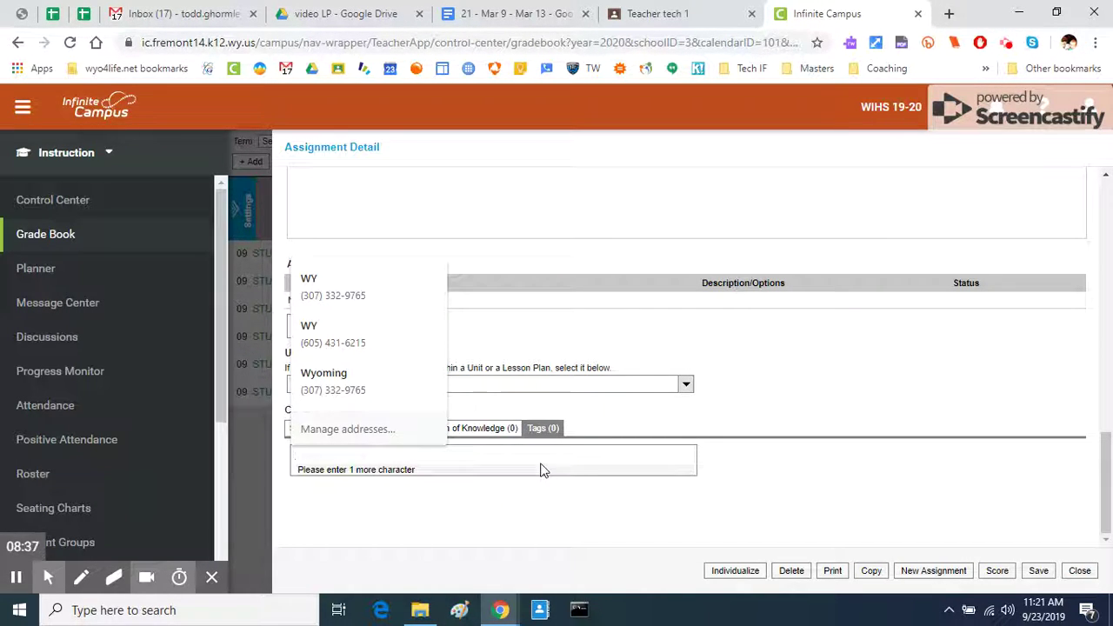
left_click(778, 405)
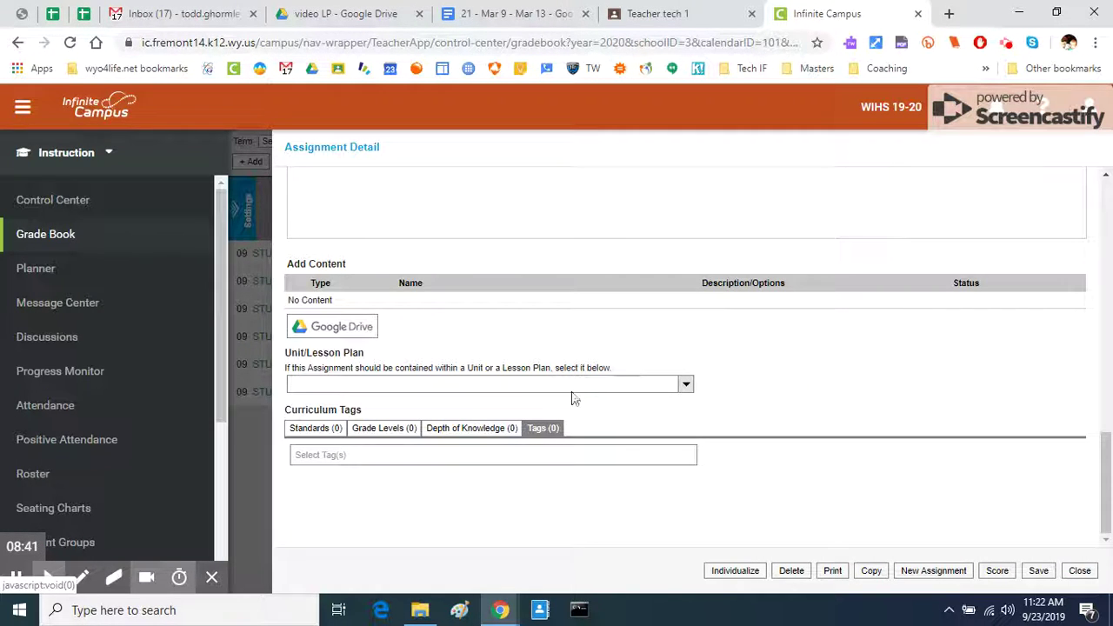
left_click(479, 456)
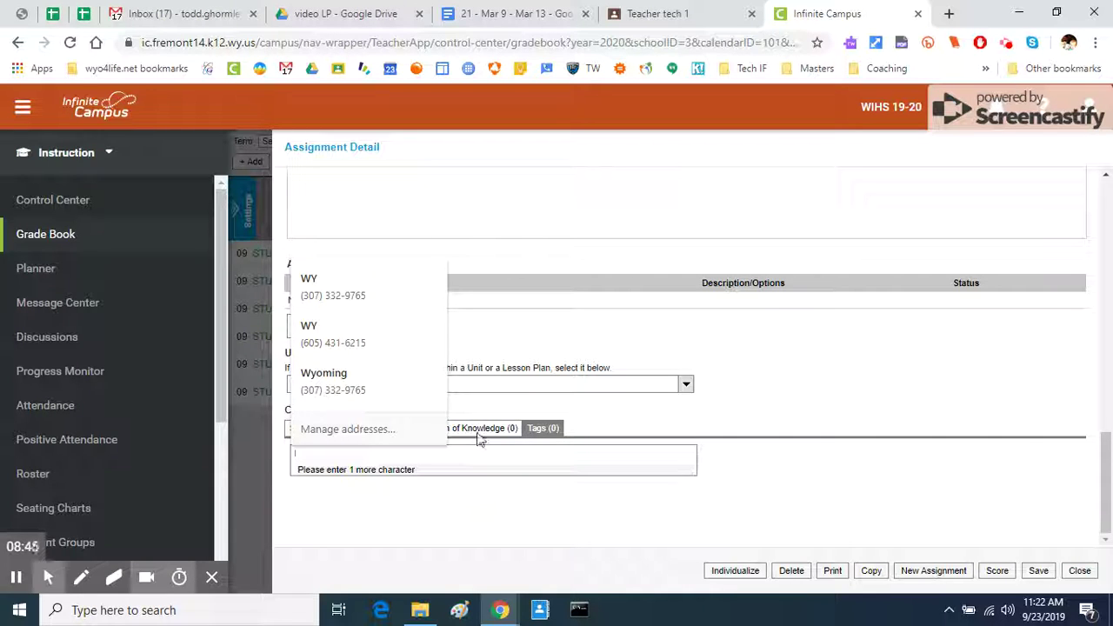
Set the assignment's Depth of Knowledge curriculum tag to DOK 1: Recall and Reproduction
left_click(483, 430)
left_click(393, 453)
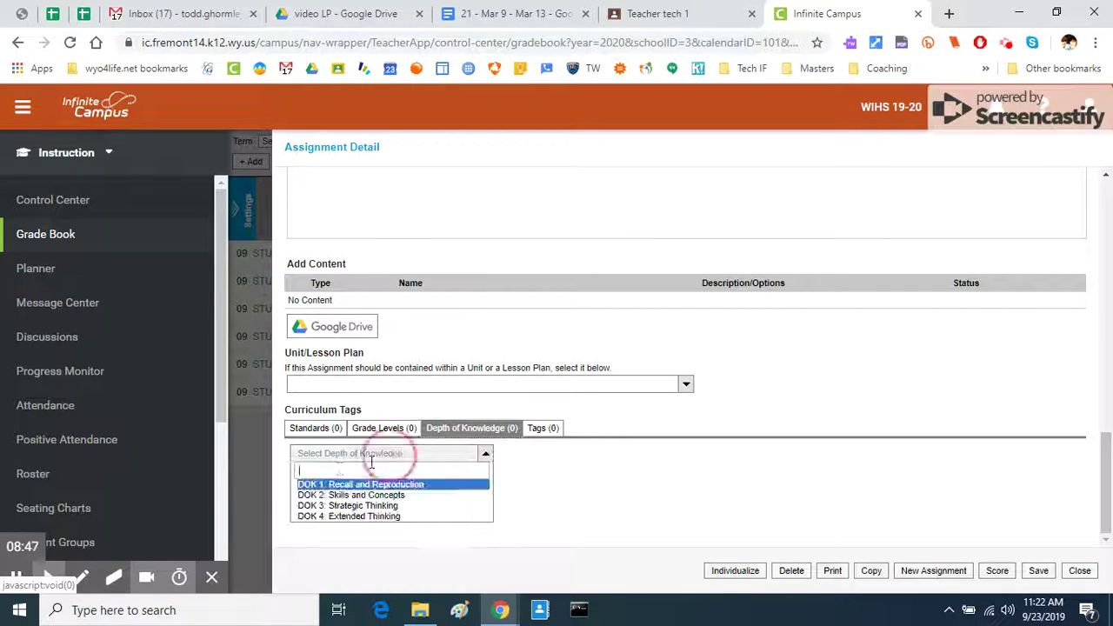
left_click(370, 485)
Review the test assignment's settings, save it and return to the grade book
scroll(804, 441, "up", 2)
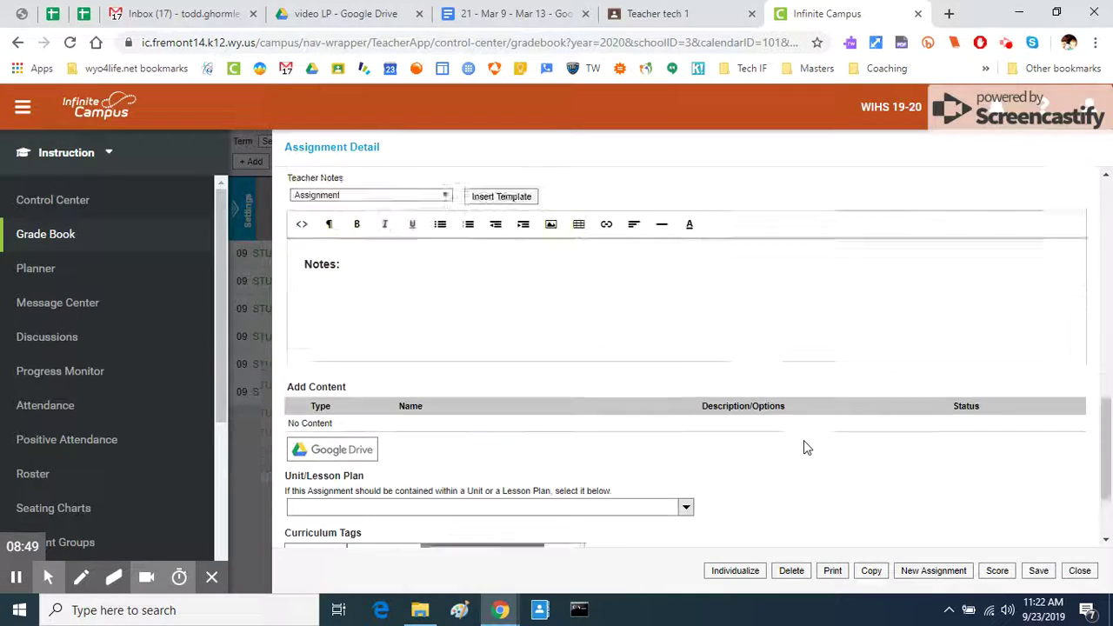
scroll(804, 447, "up", 10)
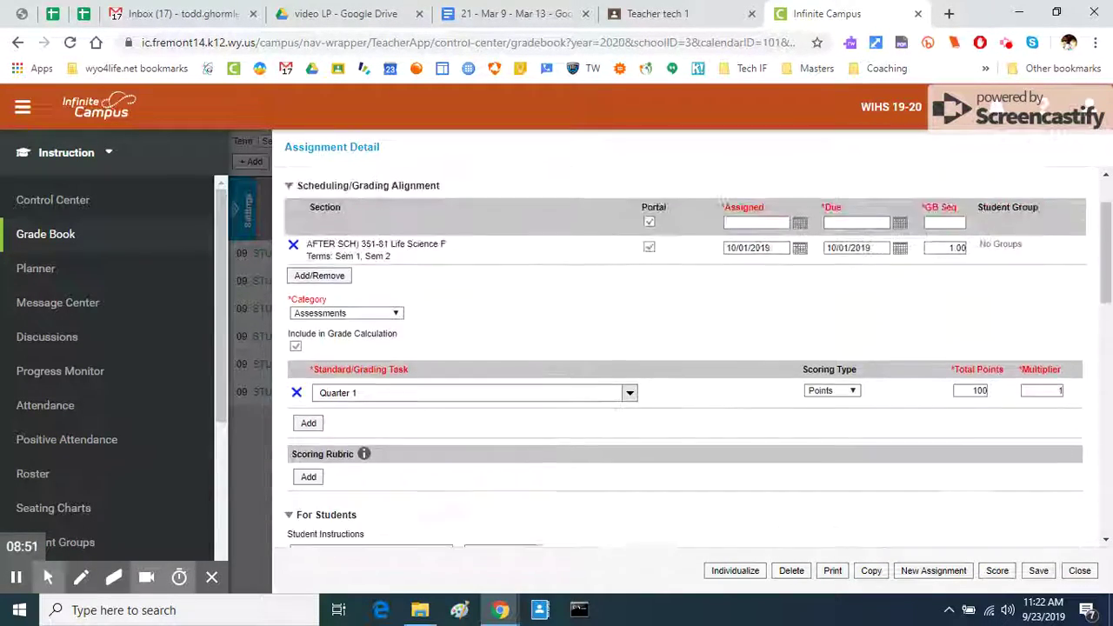
scroll(687, 366, "down", 10)
left_click(1039, 571)
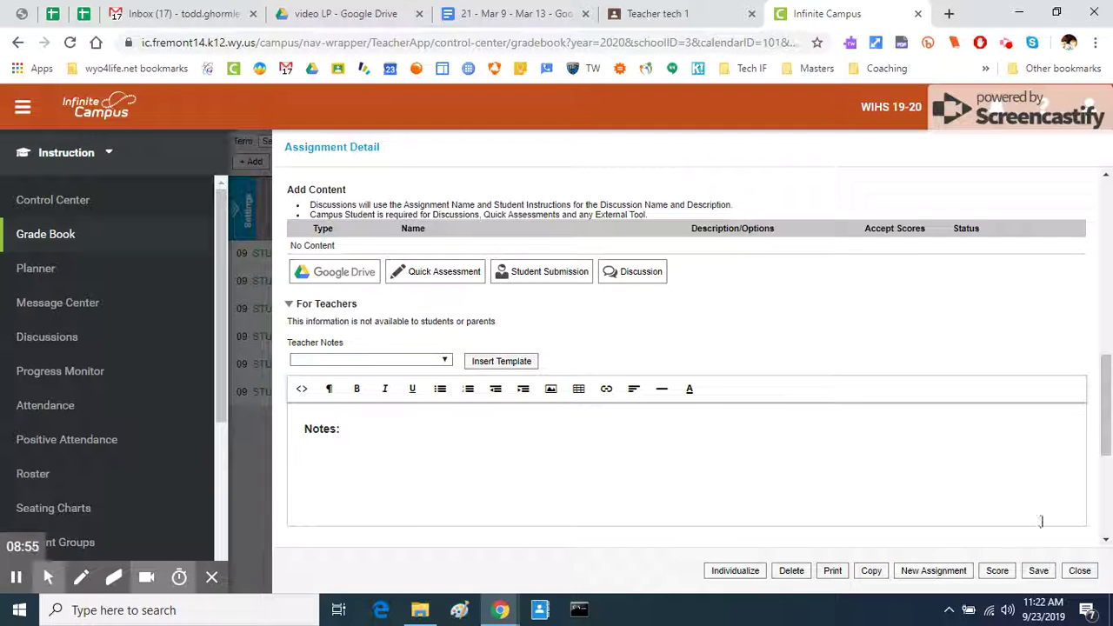
left_click(1080, 571)
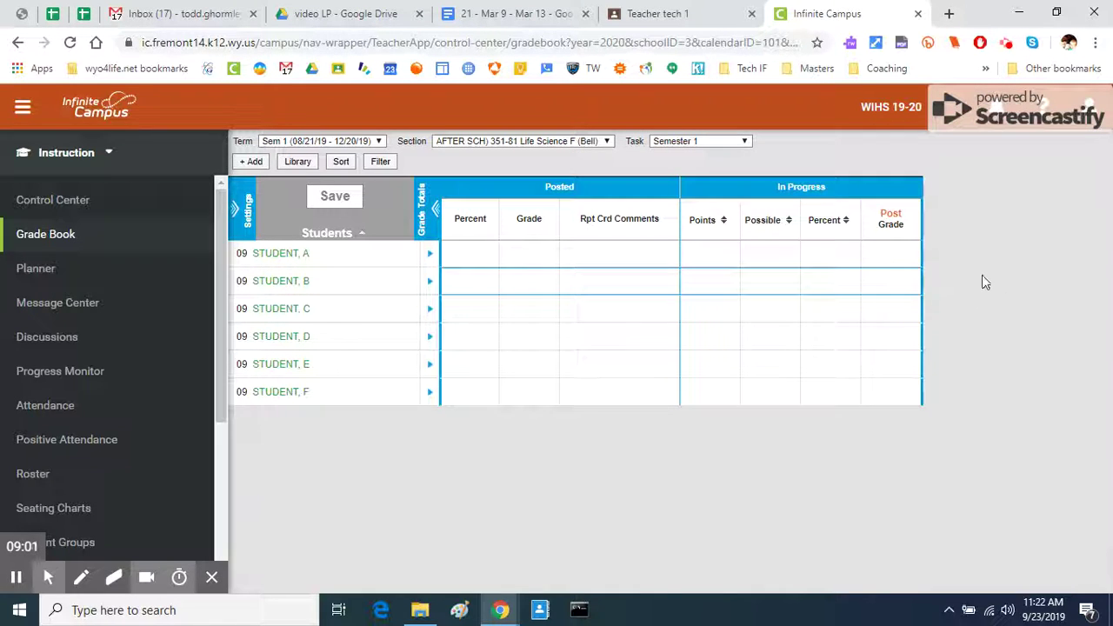
Switch the grade book to the Quarter 1 grading task and reopen the test assignment's details
left_click(725, 142)
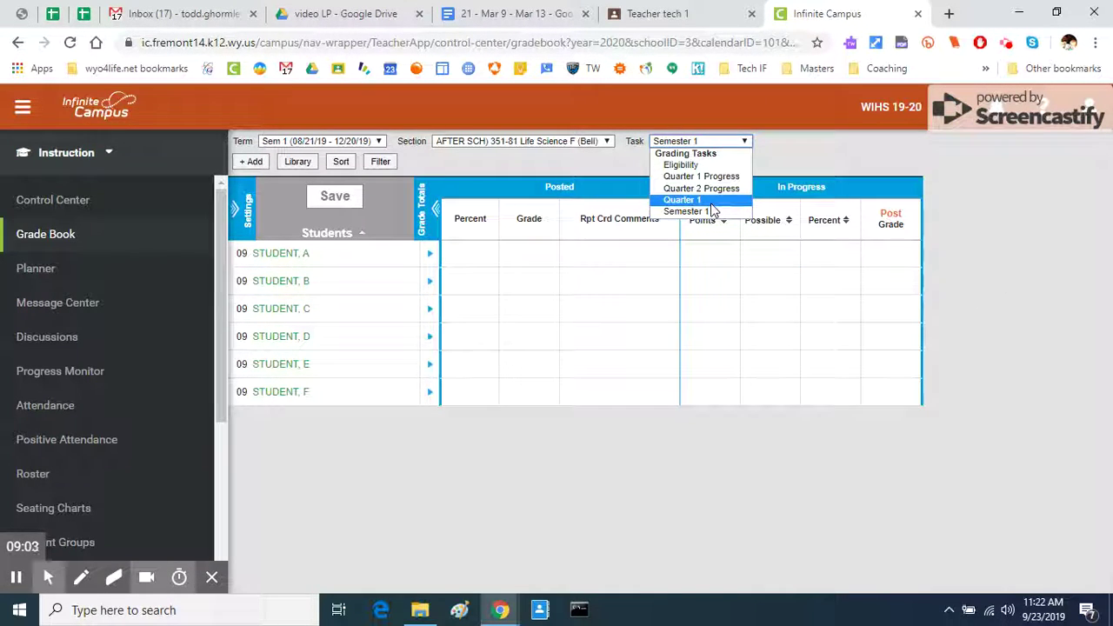
left_click(711, 206)
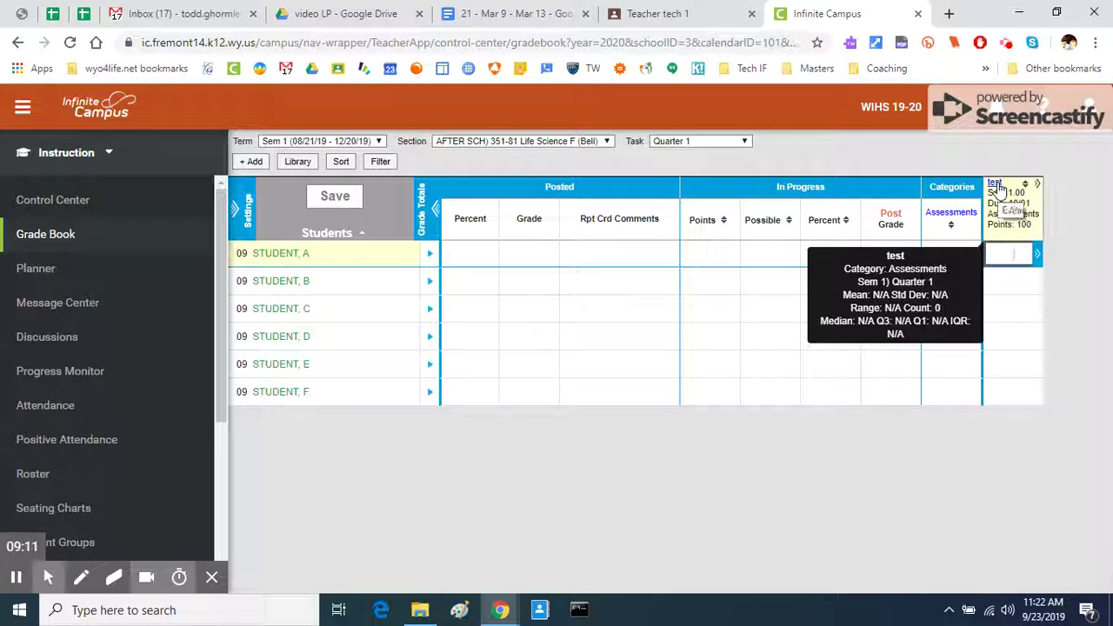
left_click(997, 187)
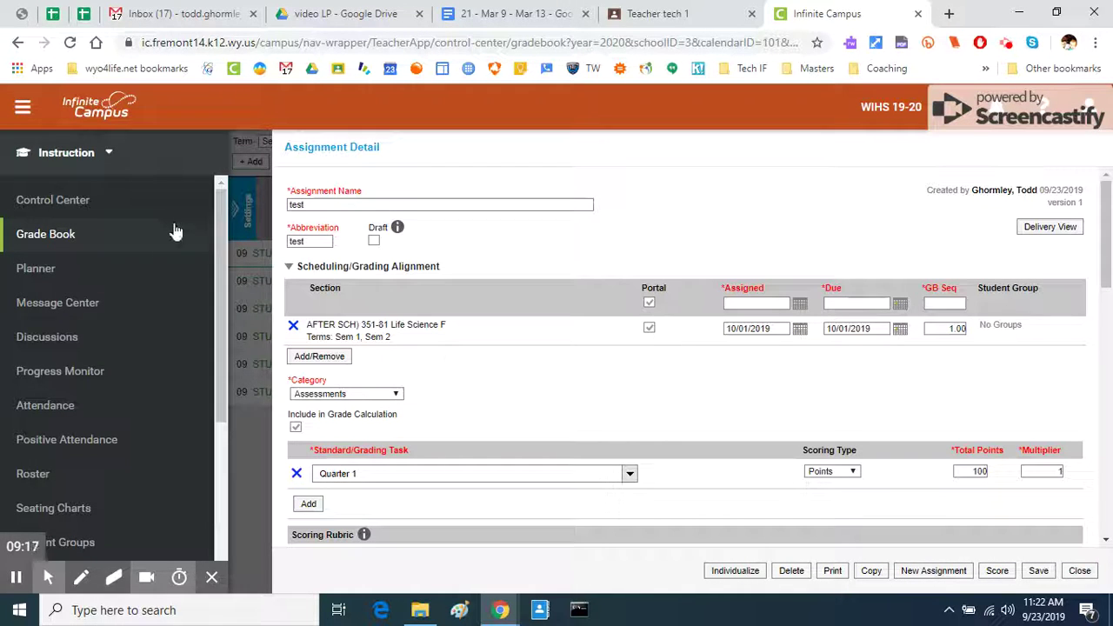
Align the test assignment to Semester 1 as a second grading task with 50 total points
scroll(423, 427, "down", 1)
scroll(423, 427, "down", 1)
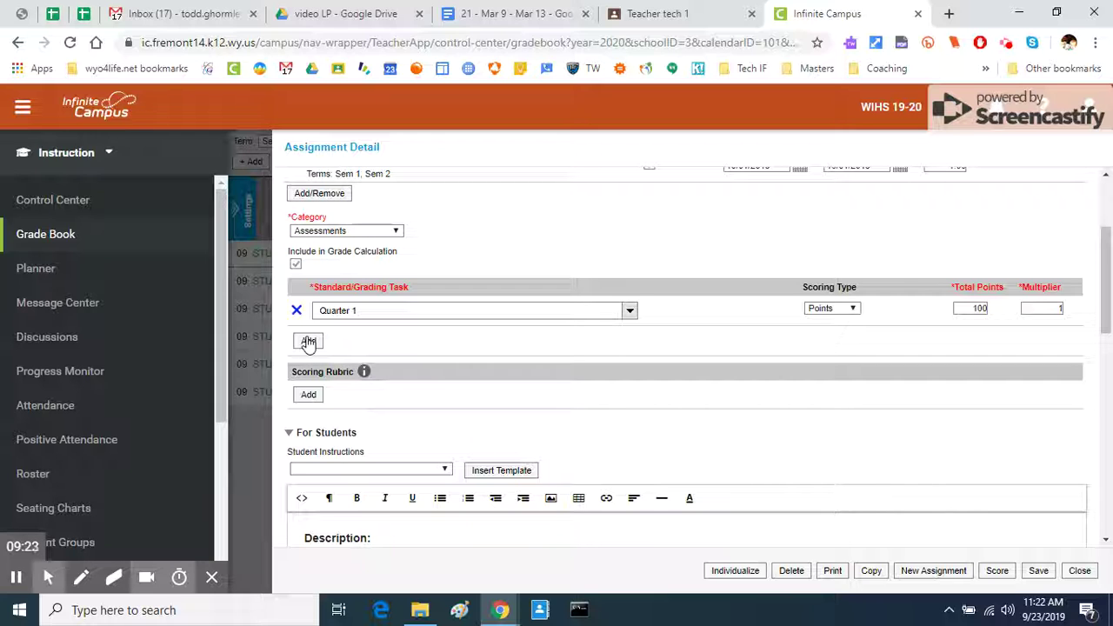
left_click(308, 343)
left_click(341, 342)
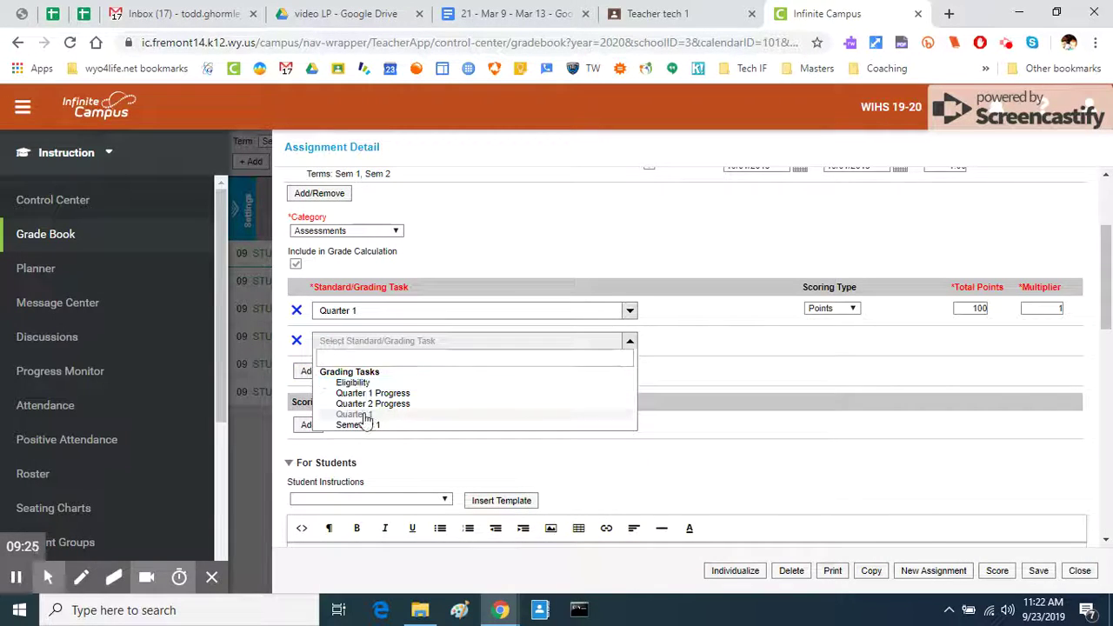
left_click(358, 424)
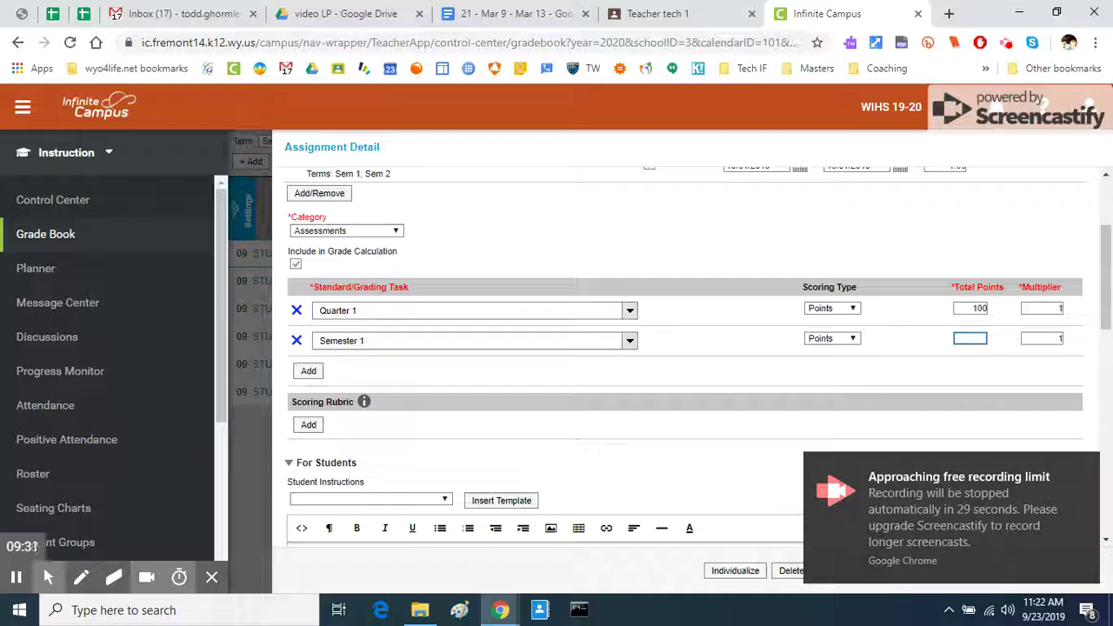
type("50")
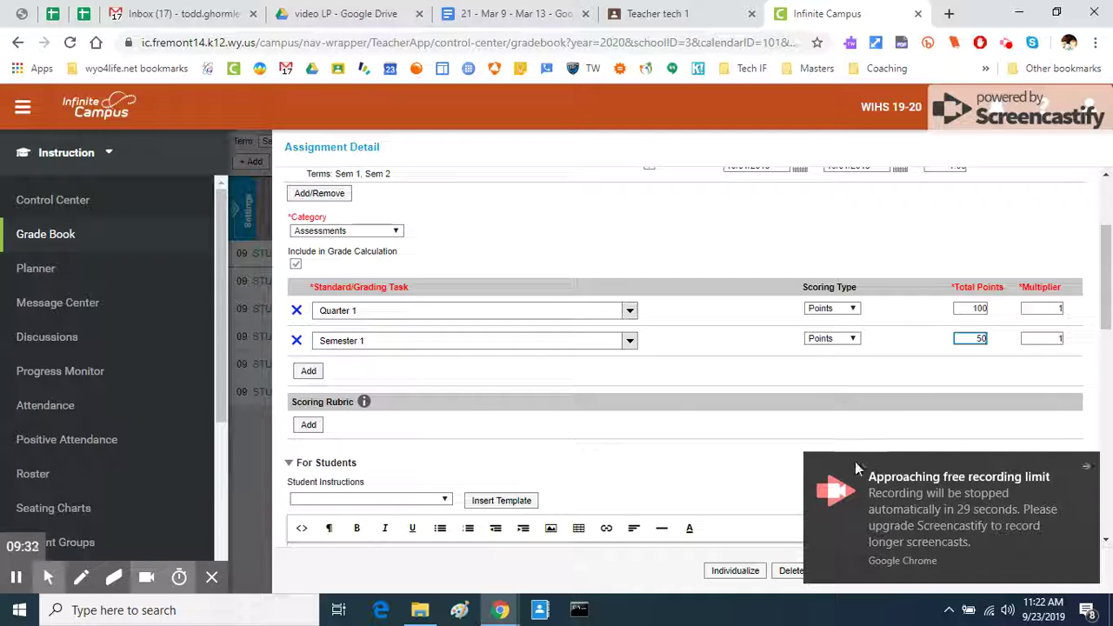
Save the assignment with its second grading task and close its details
scroll(695, 467, "down", 6)
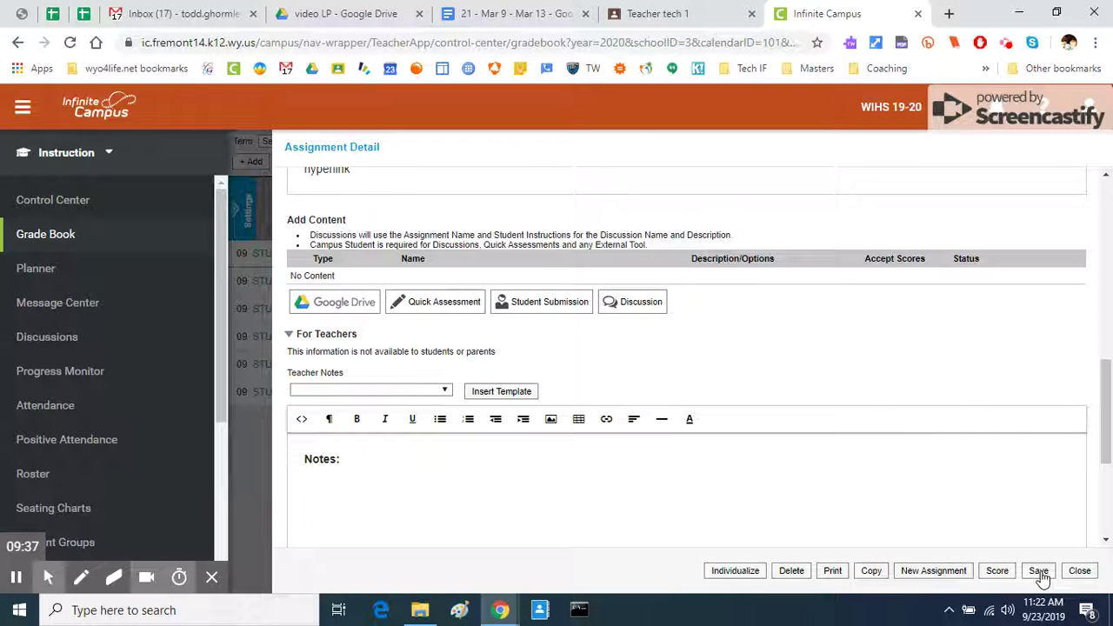
left_click(1040, 574)
left_click(1080, 570)
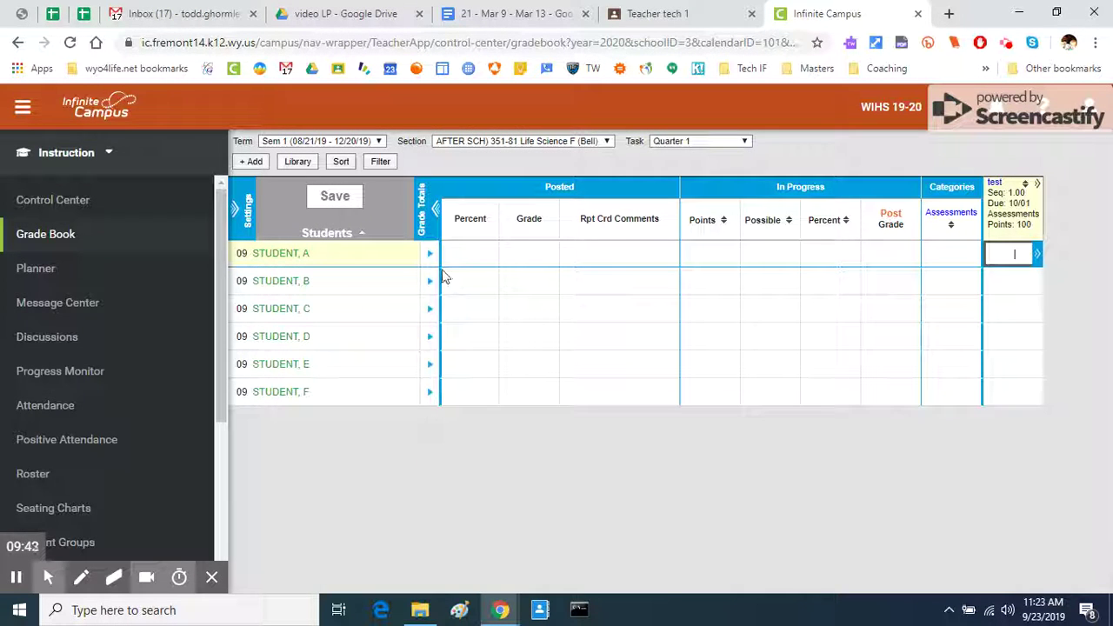
mouse_move(63, 553)
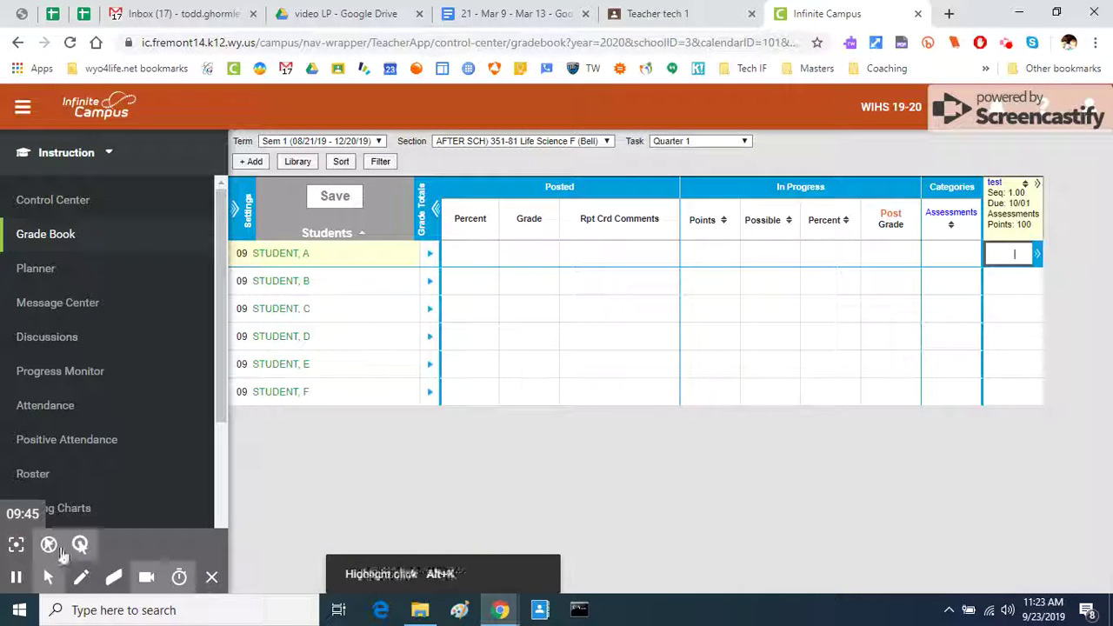